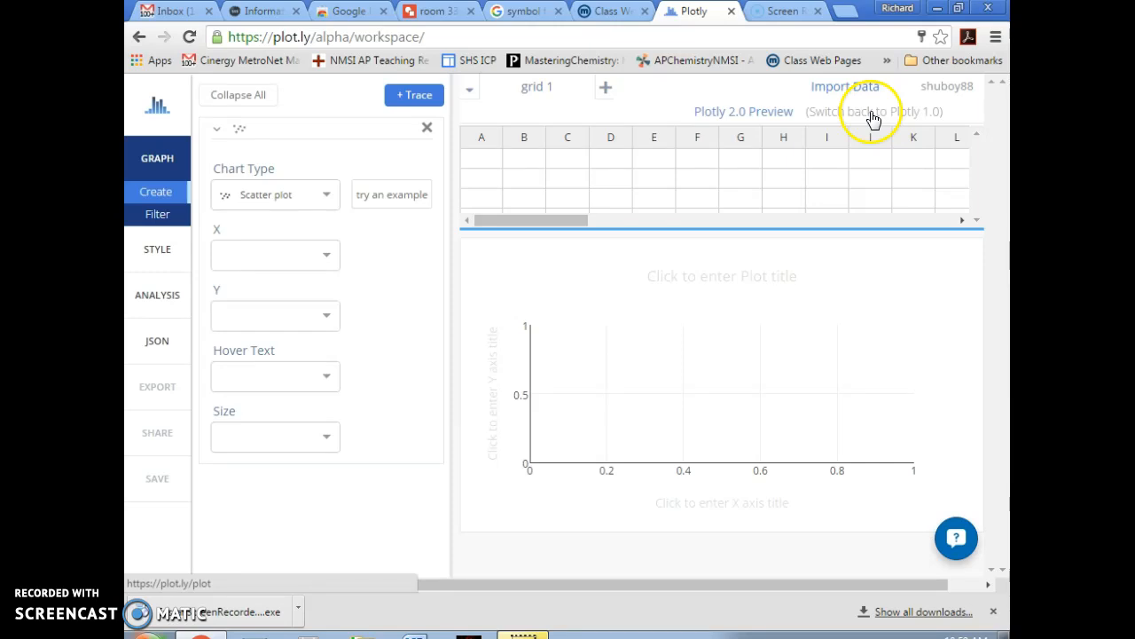
- Switch back to the classic Plotly 1.0 workspace from the account menu
left_click(936, 89)
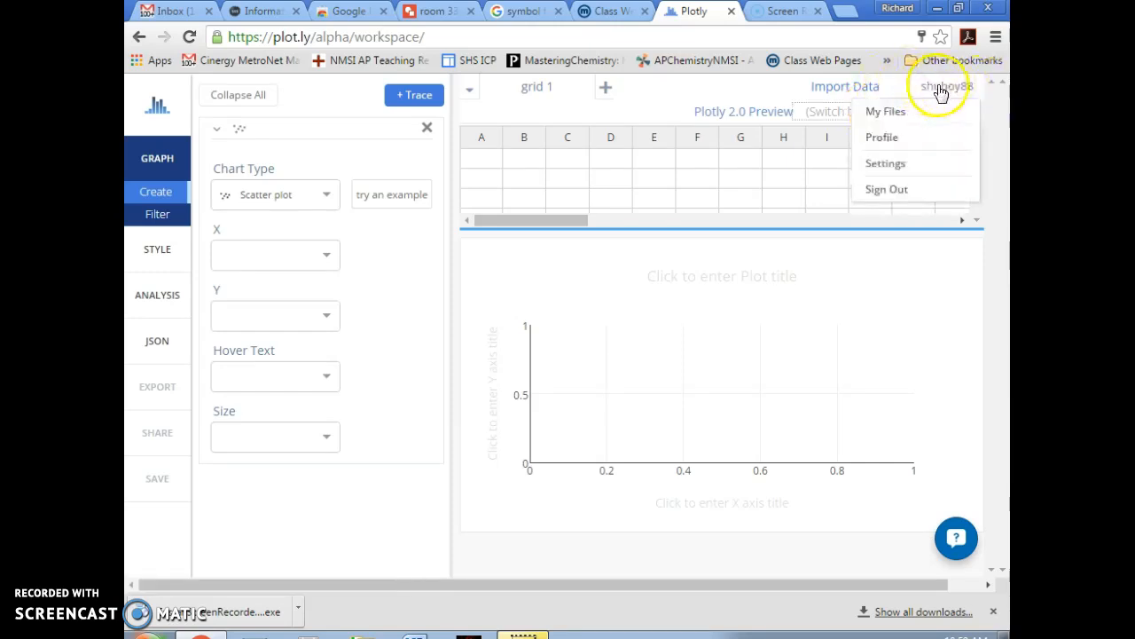
left_click(837, 117)
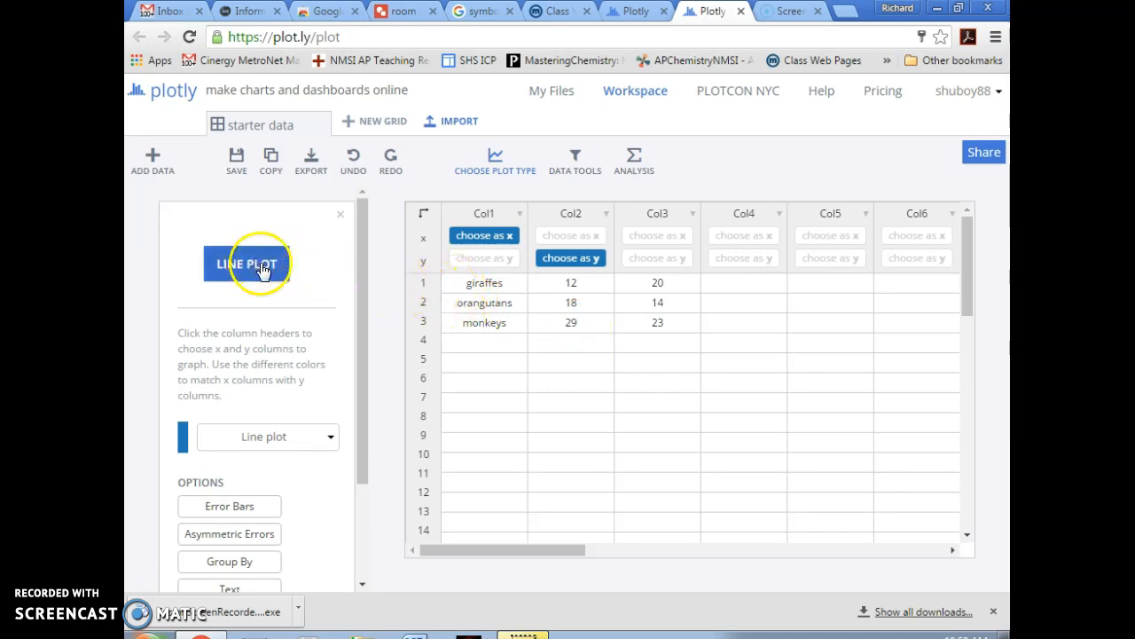
- Make the chart a scatter plot and delete the giraffes, orangutans and monkeys names from Col1
left_click(497, 167)
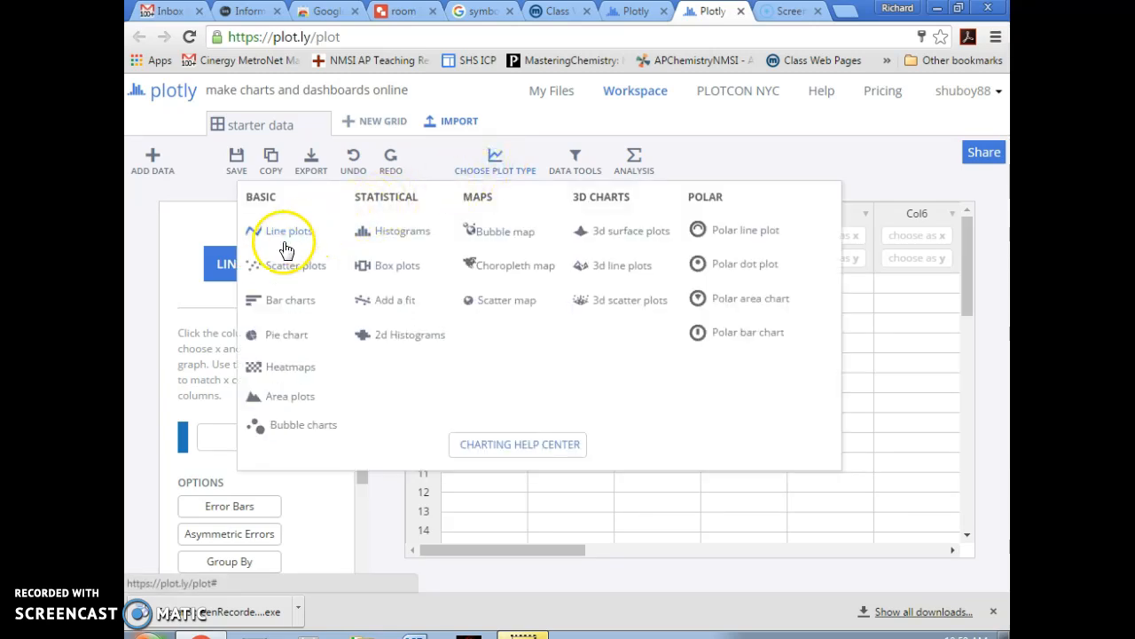
left_click(276, 265)
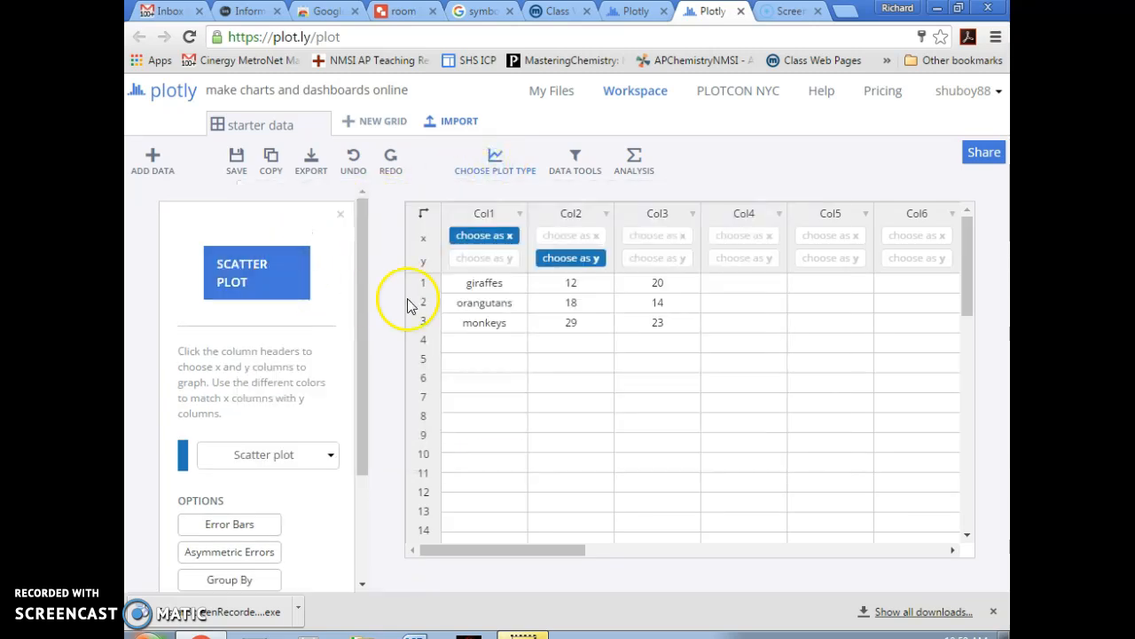
left_click(469, 285)
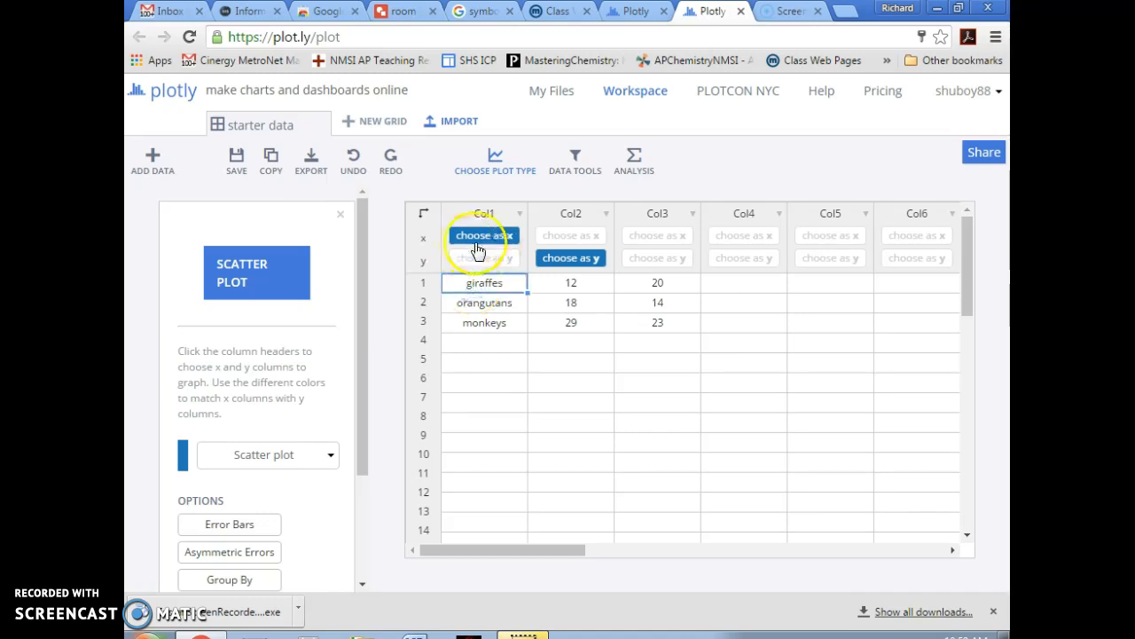
key("Delete")
left_click(473, 298)
key("Delete")
left_click(482, 322)
key("Delete")
- Delete all the starter numbers from Col2 and Col3
left_click(570, 286)
key("Delete")
left_click(572, 302)
key("Delete")
left_click(570, 322)
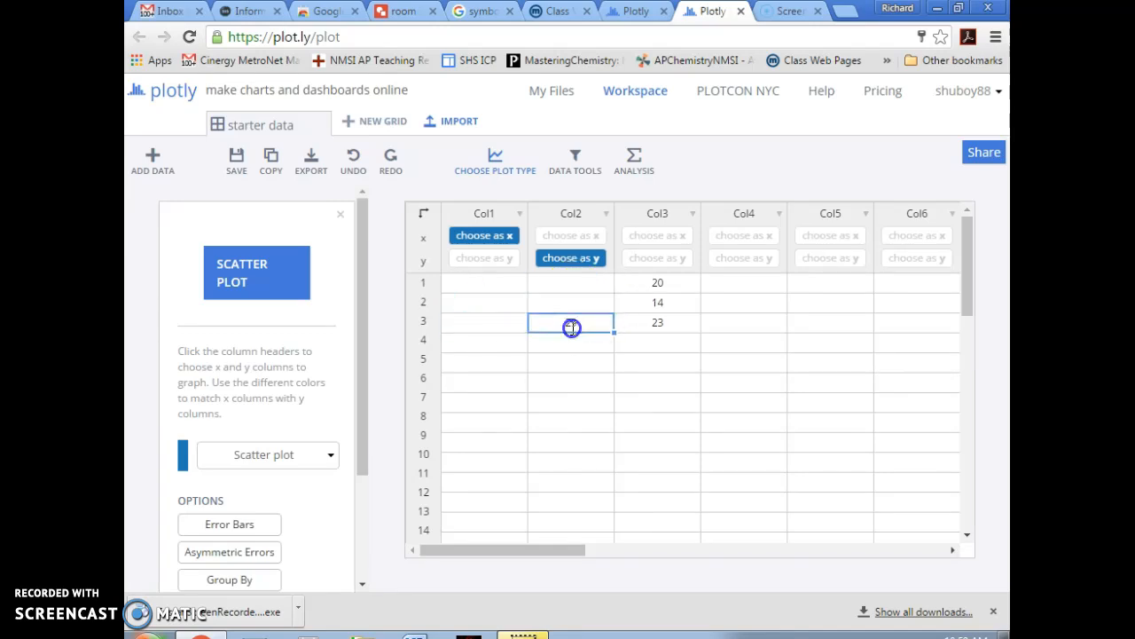
key("Delete")
left_click(637, 284)
key("Delete")
left_click(642, 302)
key("Delete")
left_click(642, 325)
key("Delete")
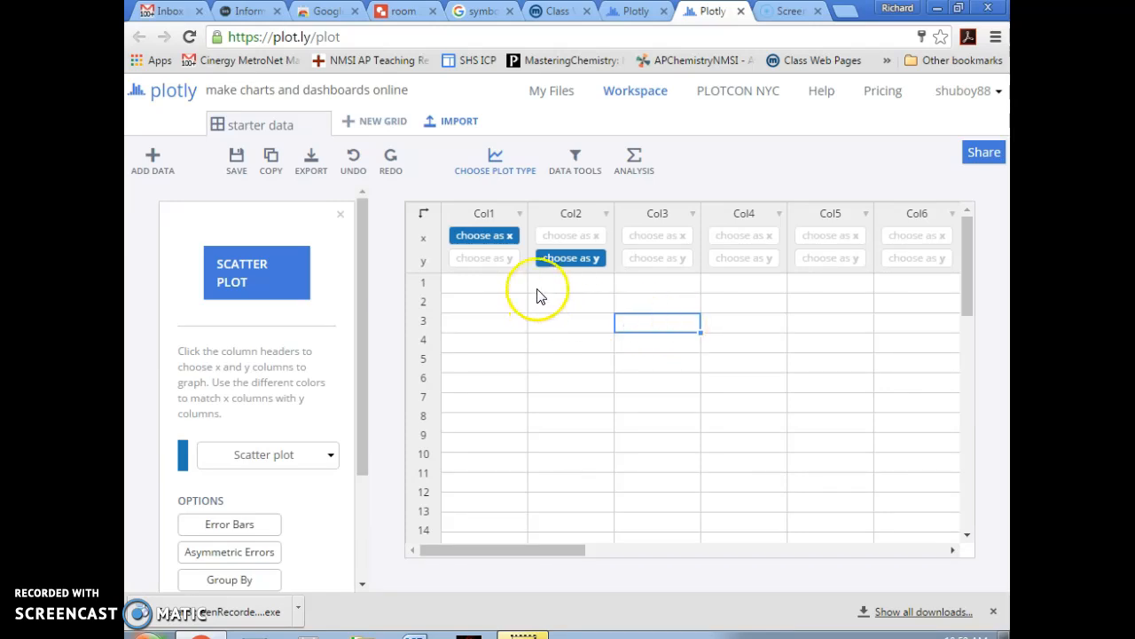
- Enter the x values 1, 2, 3, 4, 5 down Col1
left_click(499, 289)
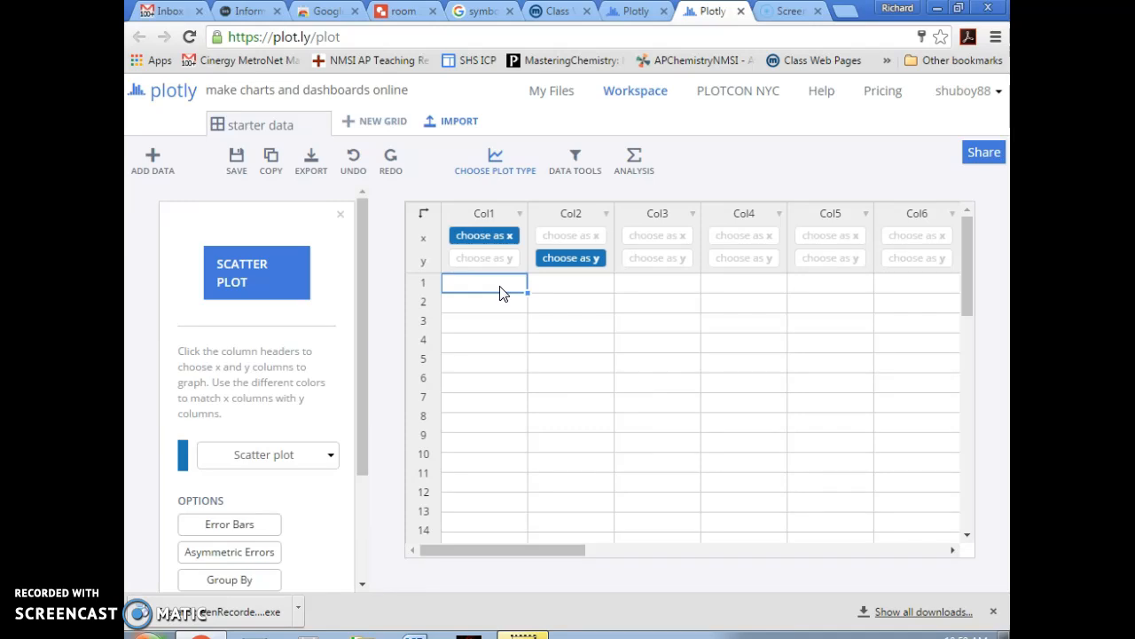
type("1")
key("Return")
type("2")
key("Return")
type("3")
key("Return")
type("4")
key("Return")
type("5")
key("Tab")
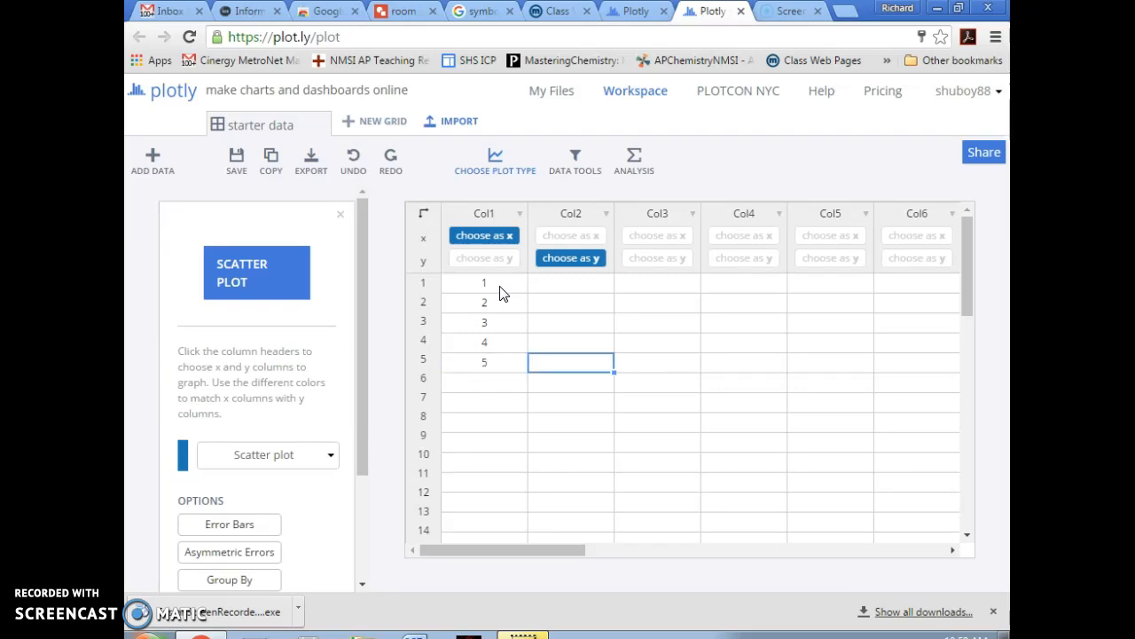
- Enter 250, 128, 54, 16, 2 up Col2 from row 5 to row 1
type("250")
key("Up")
type("128")
key("Up")
type("54")
key("Up")
type("16")
key("Up")
type("2")
key("Tab")
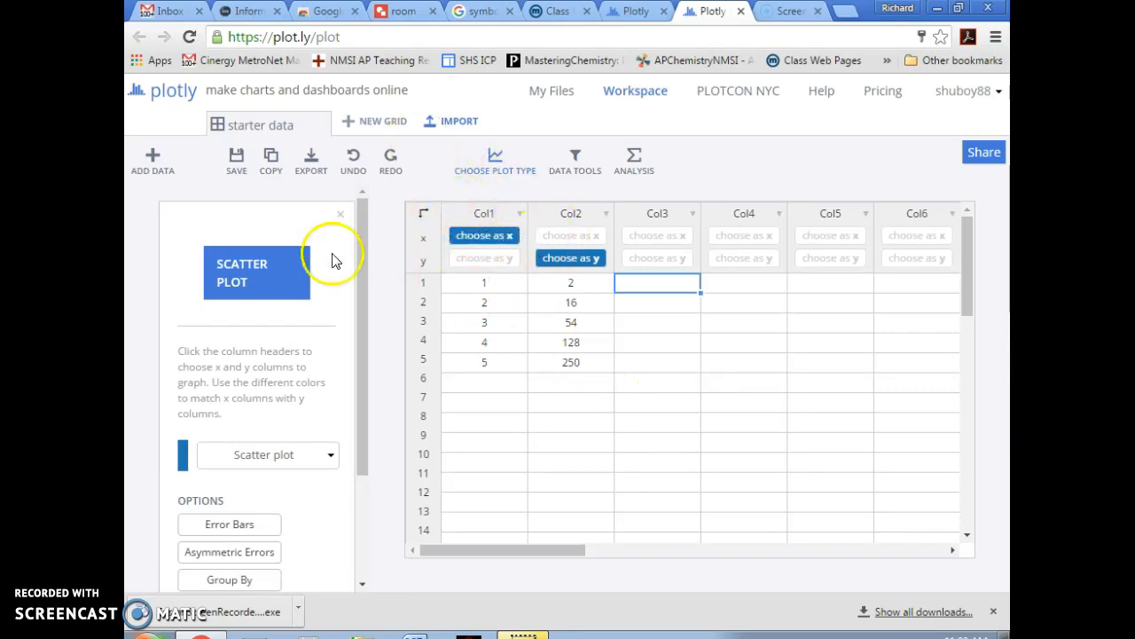
- Create the scatter plot and save the grid as 'chem assignment'
left_click(256, 276)
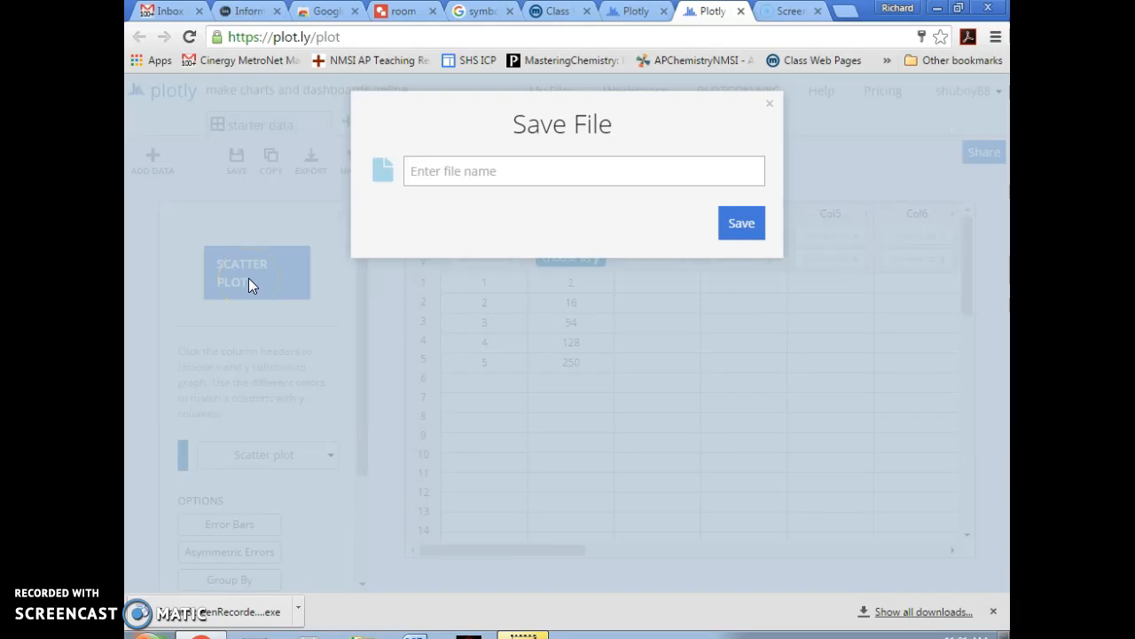
type("chem assignment")
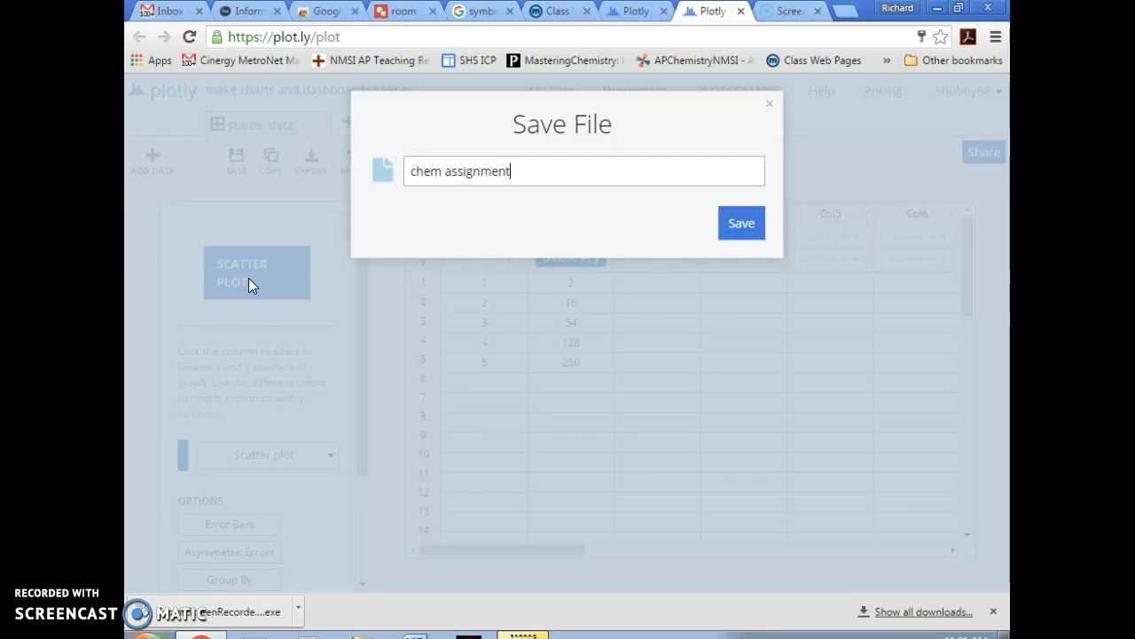
key("Return")
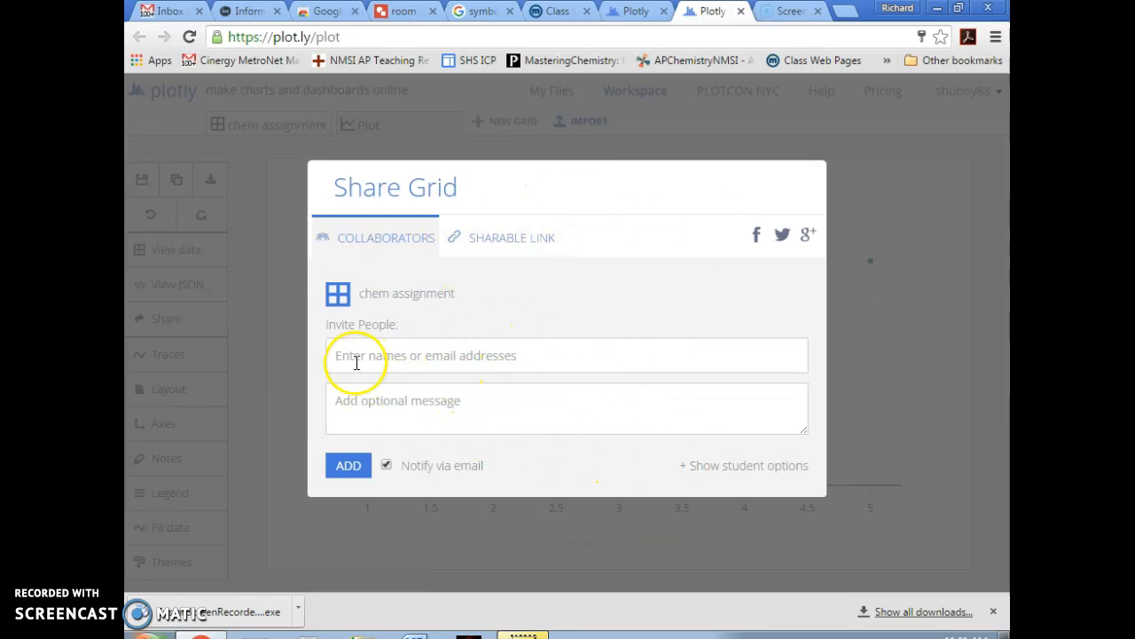
- Try inviting a collaborator by e-mail with notification off, then close the Share Grid dialog
left_click(405, 357)
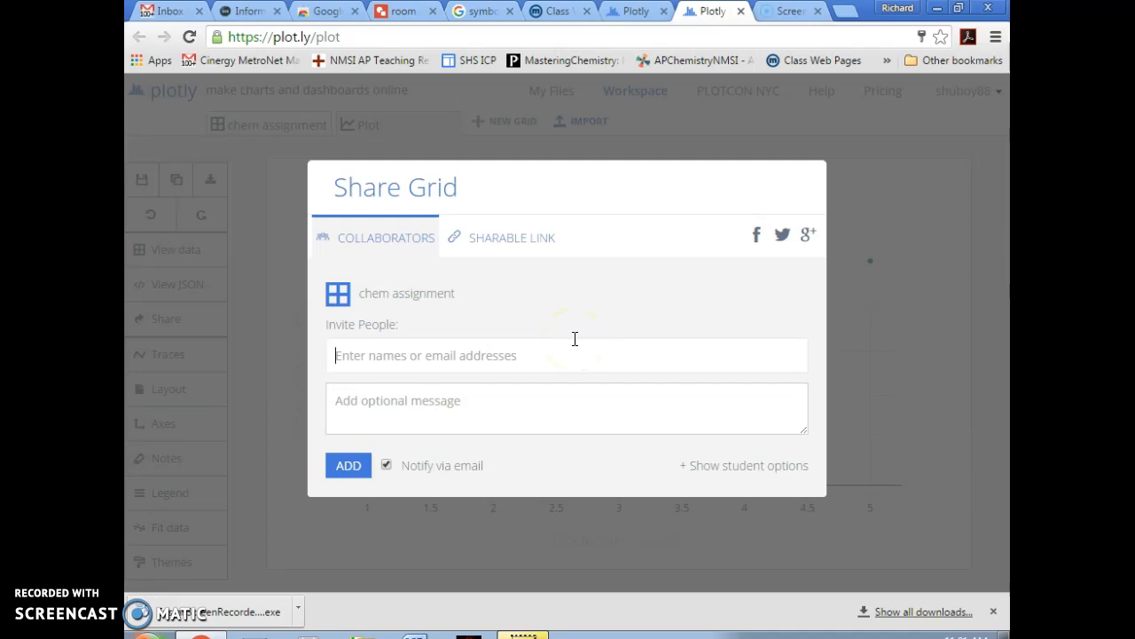
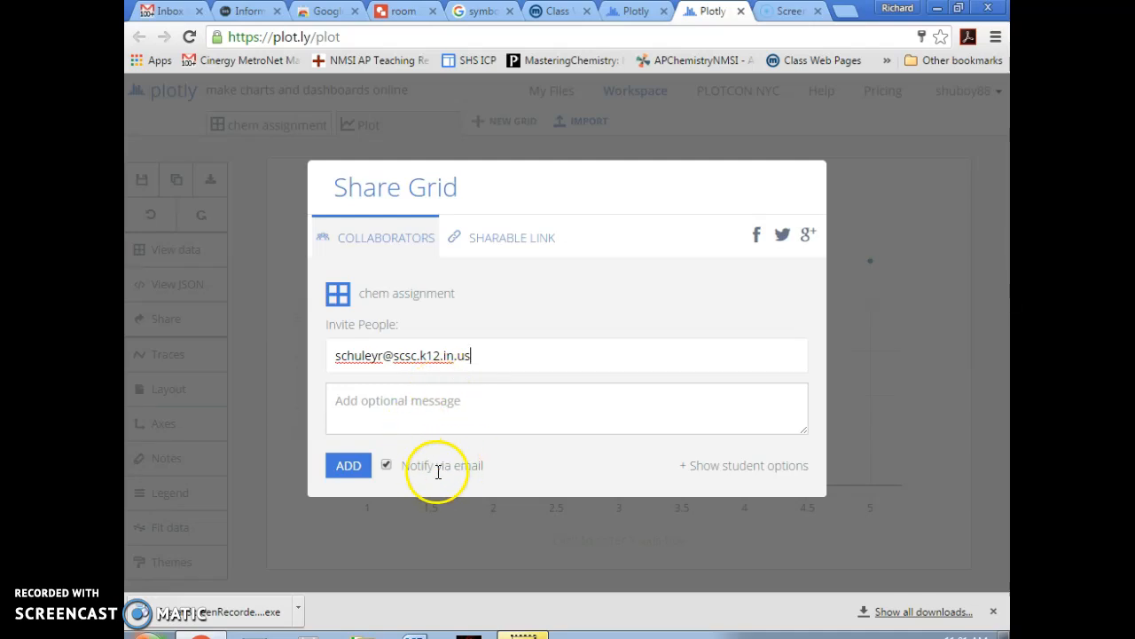
left_click(386, 467)
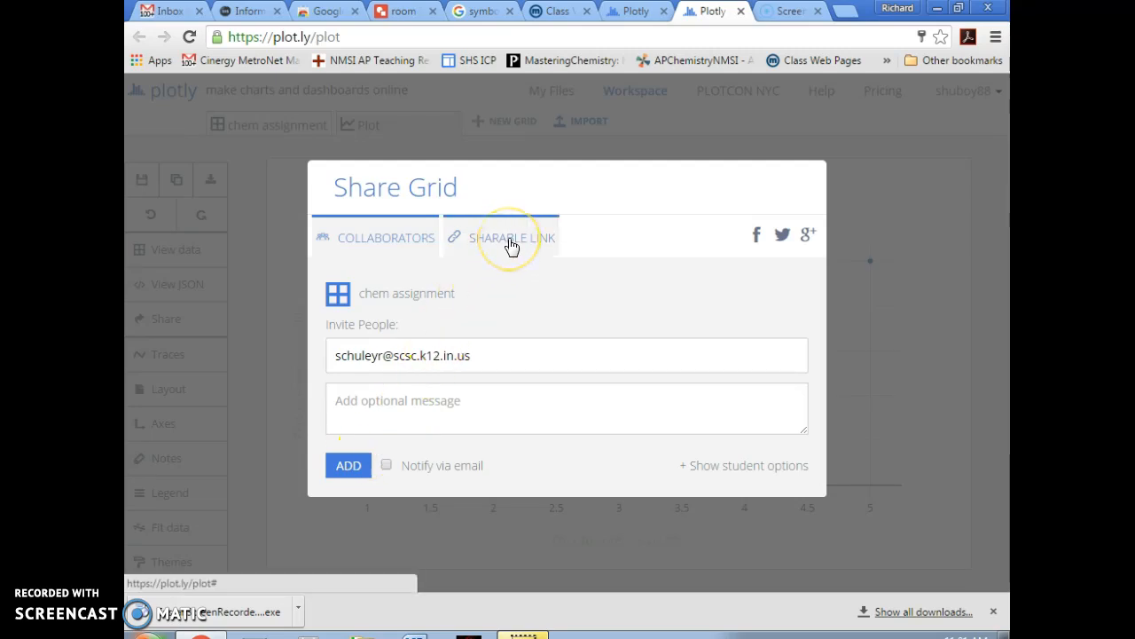
left_click(355, 470)
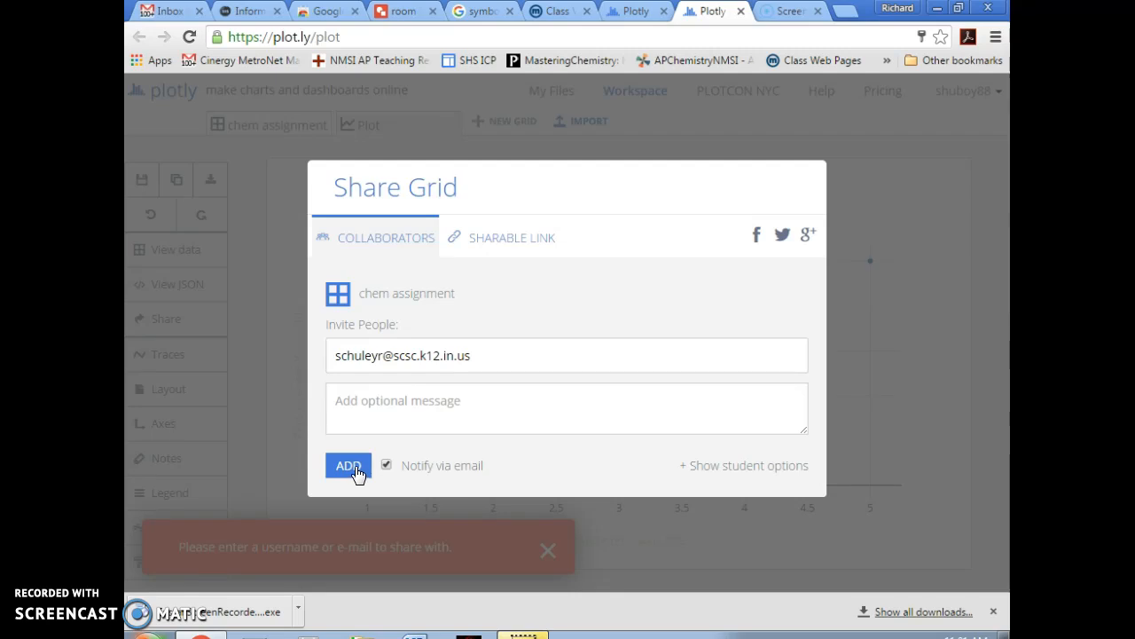
left_click(907, 241)
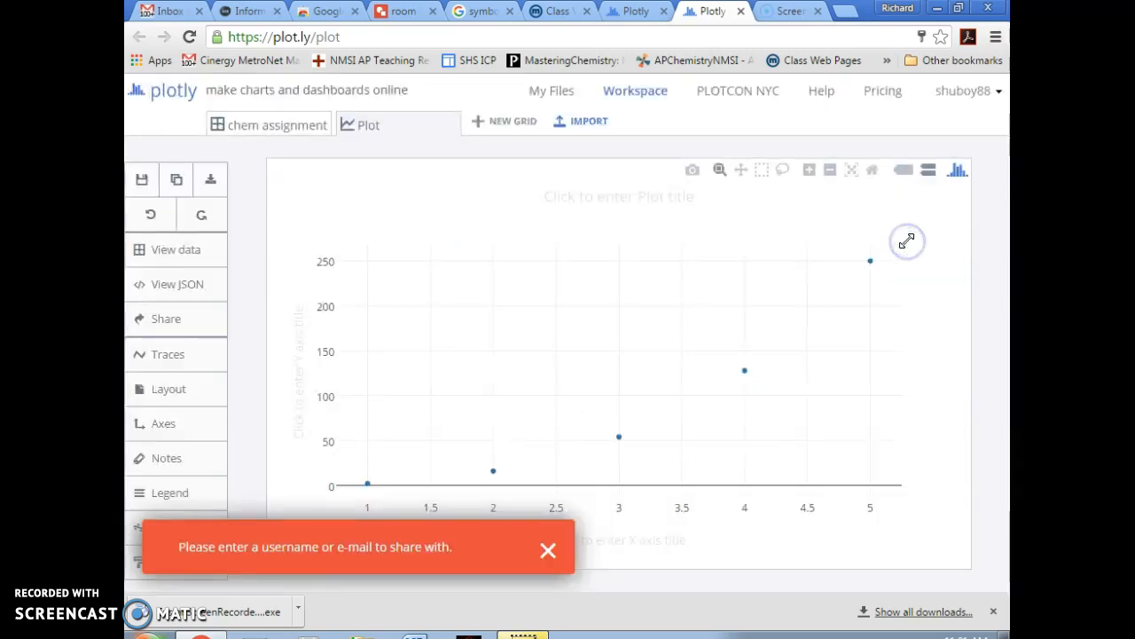
- Dismiss the sharing error notice and read values off the five scatter points
left_click(548, 552)
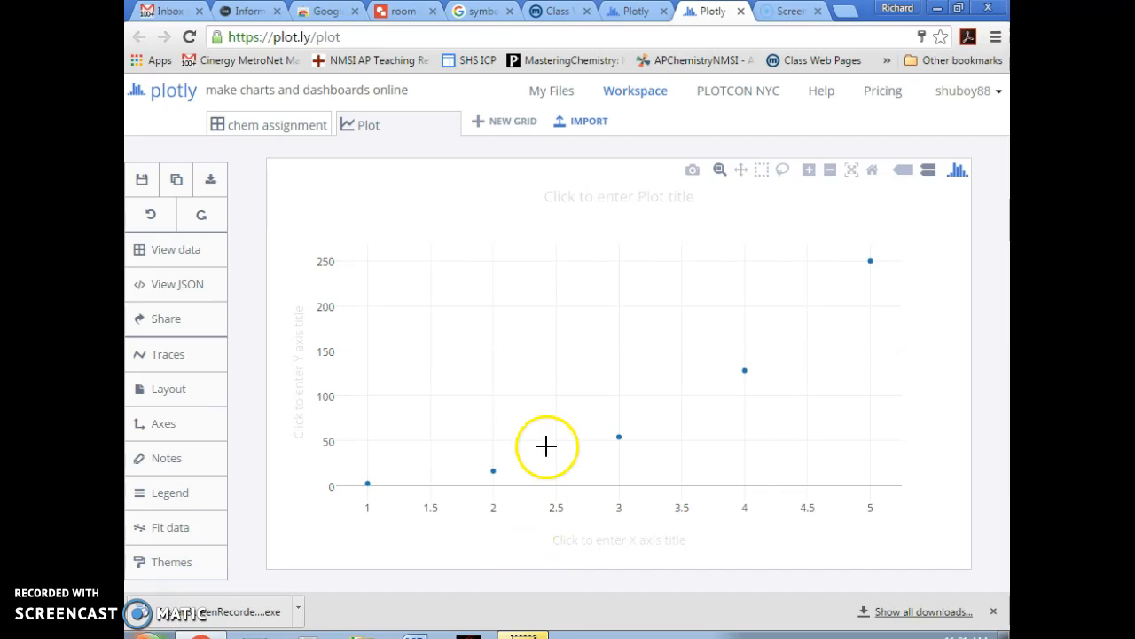
mouse_move(354, 479)
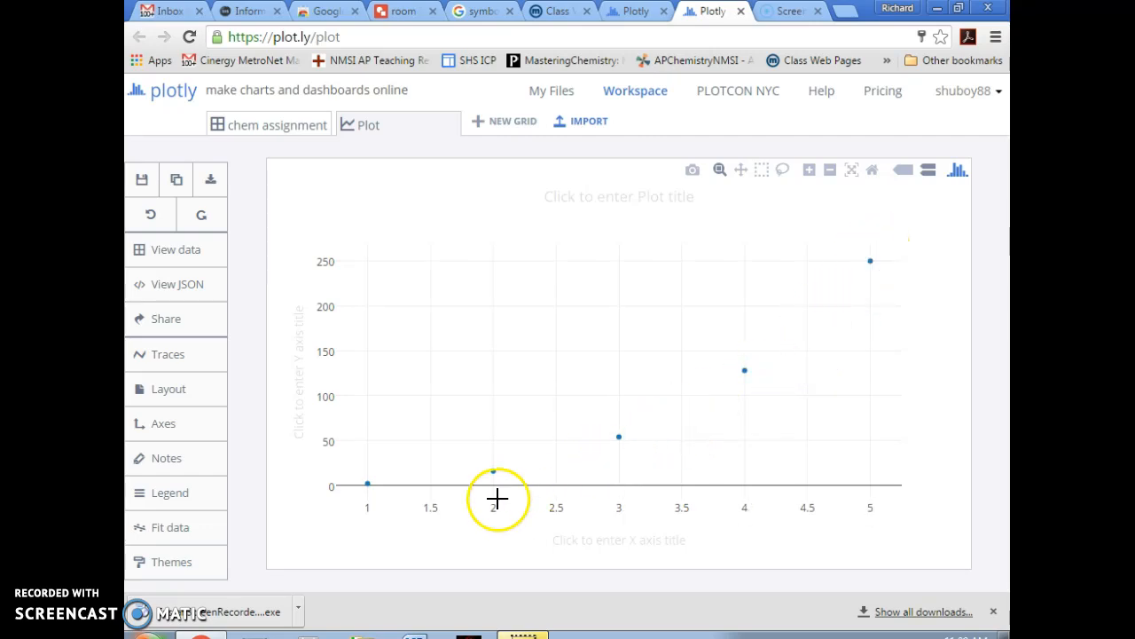
mouse_move(785, 321)
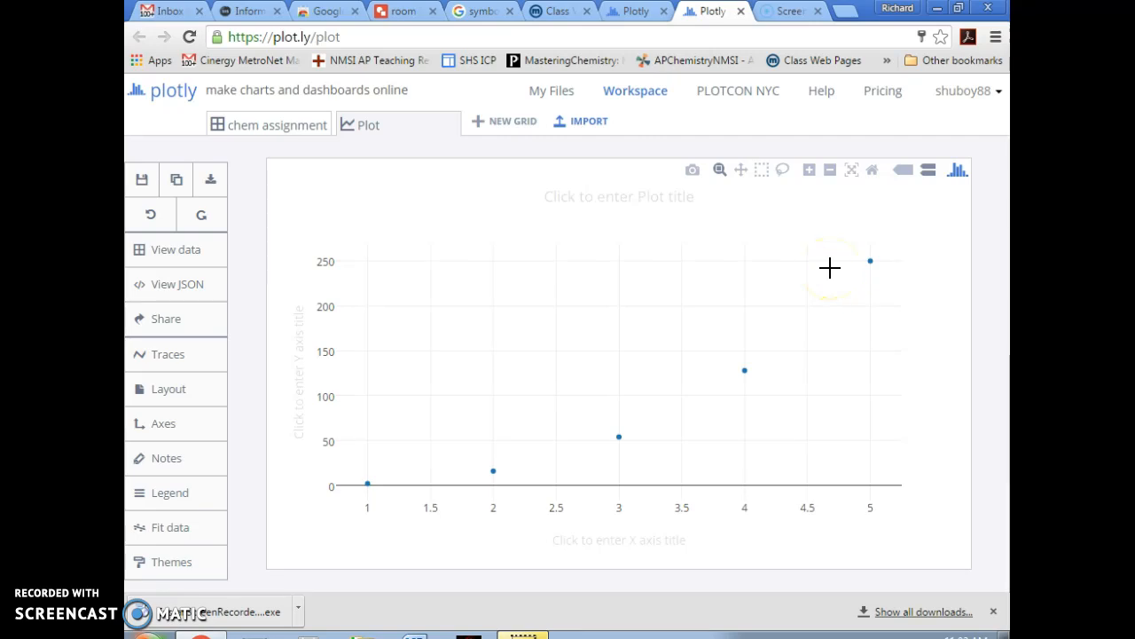
- Fit a linear m*x + b to Col2, giving slope 60.8, intercept −92.4 and R² 0.89
left_click(177, 539)
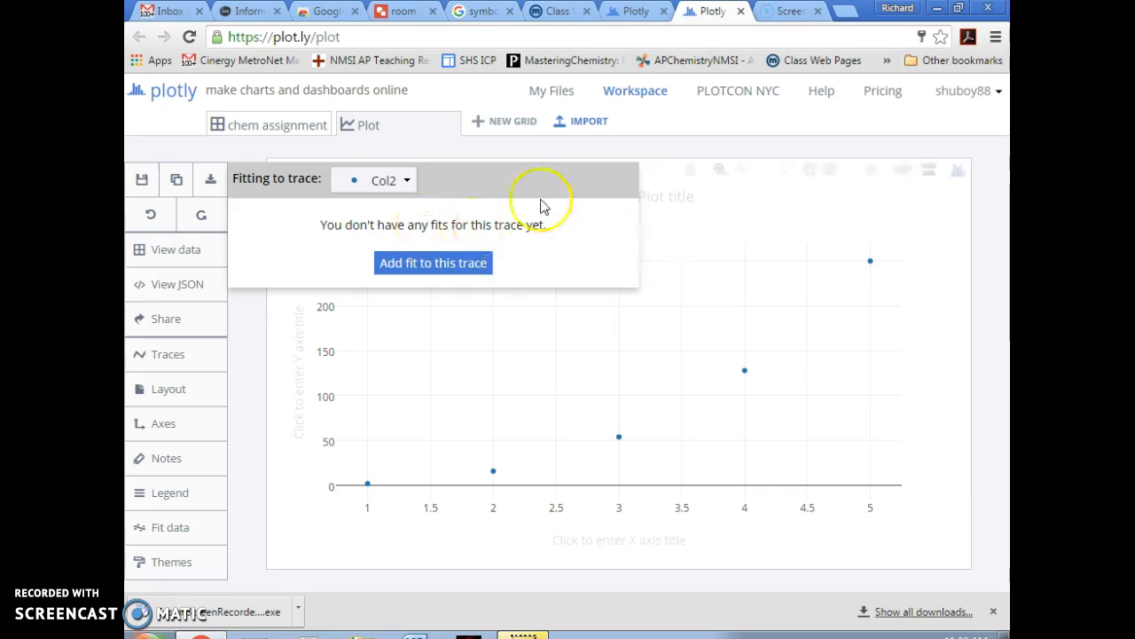
left_click(411, 264)
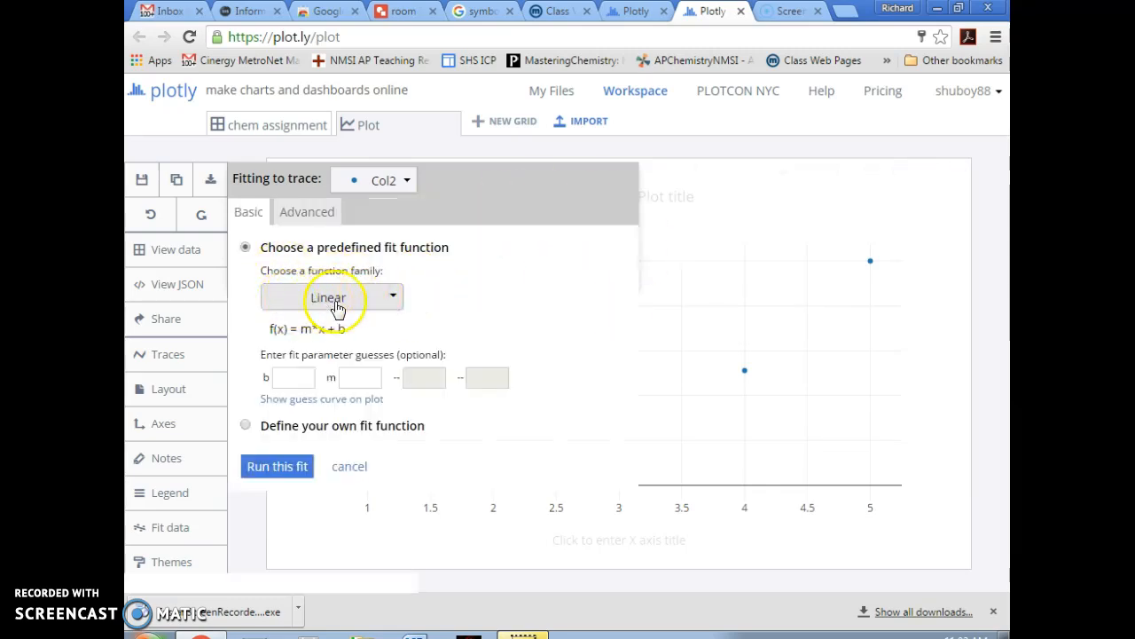
left_click(390, 300)
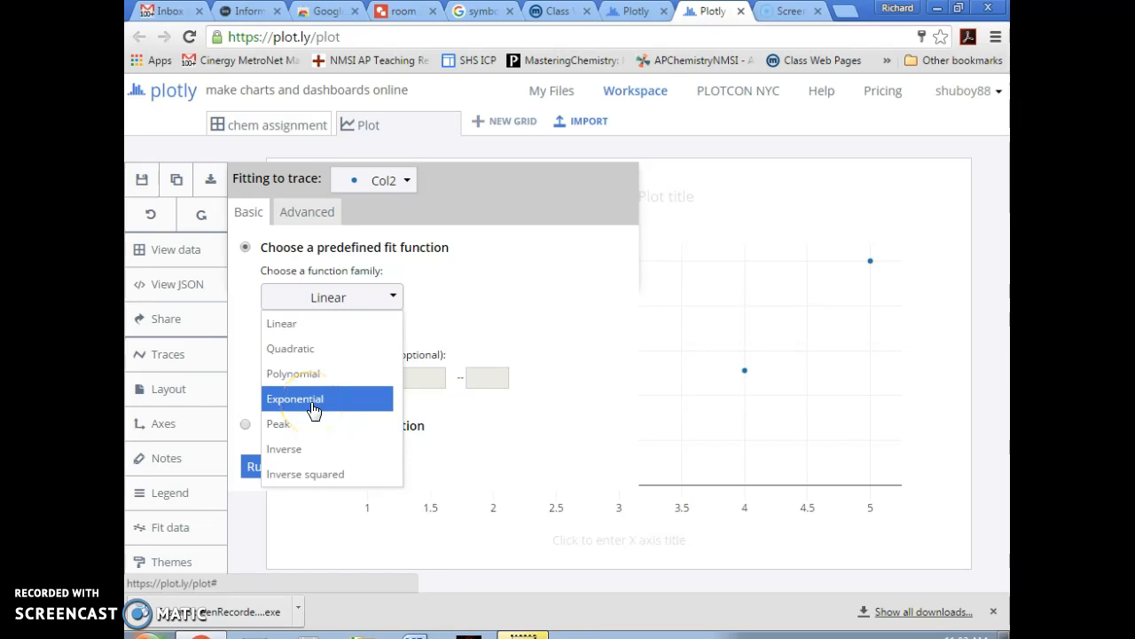
left_click(494, 295)
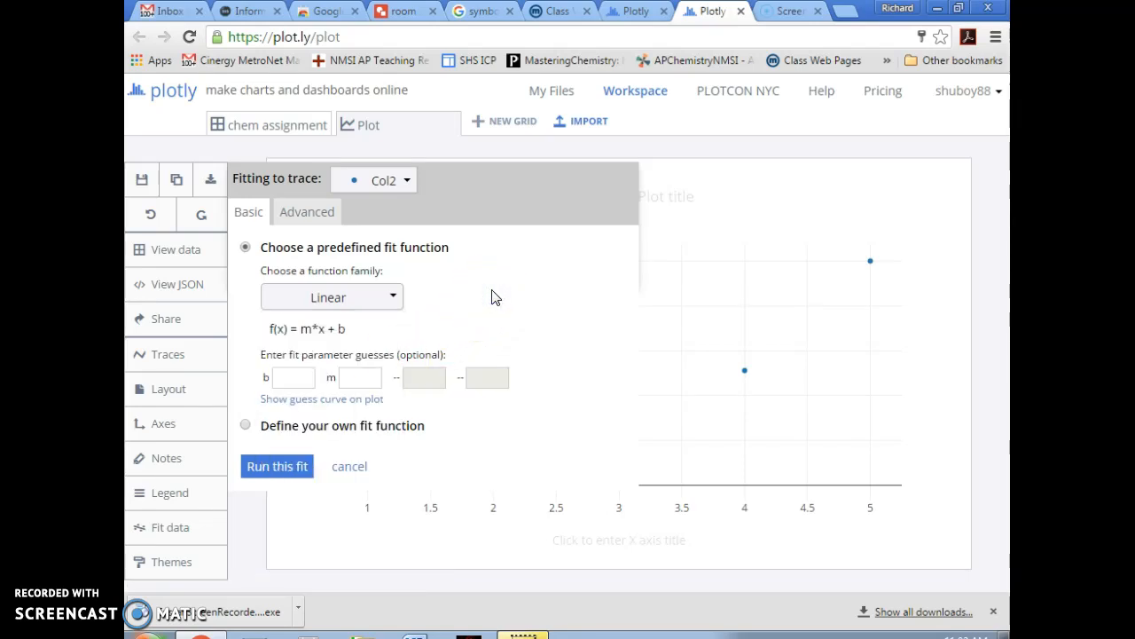
left_click(390, 302)
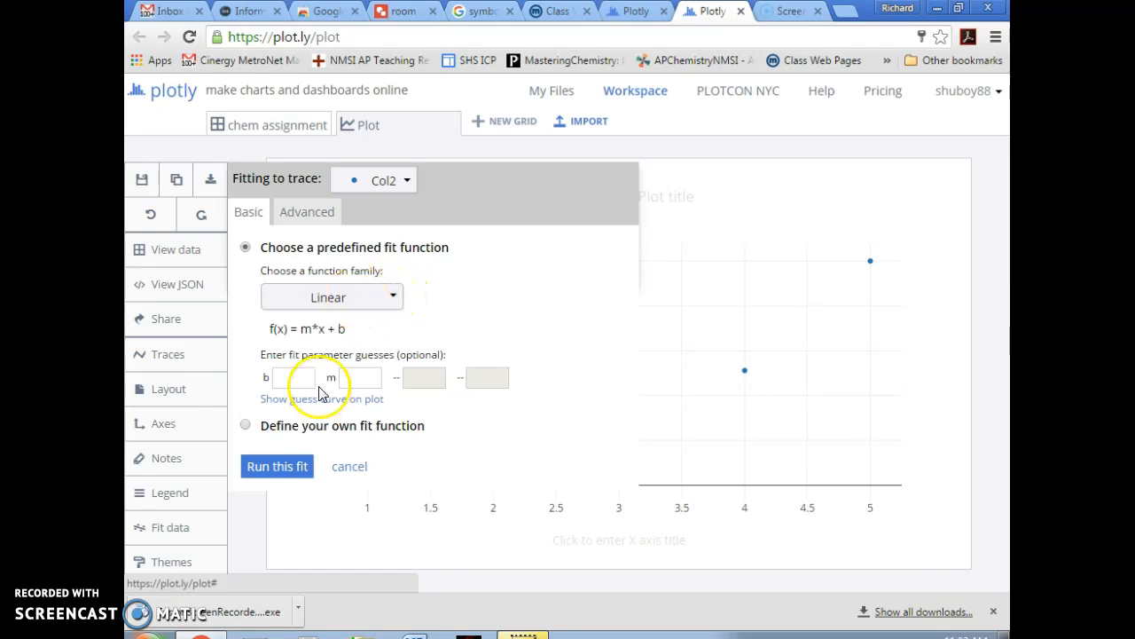
left_click(284, 474)
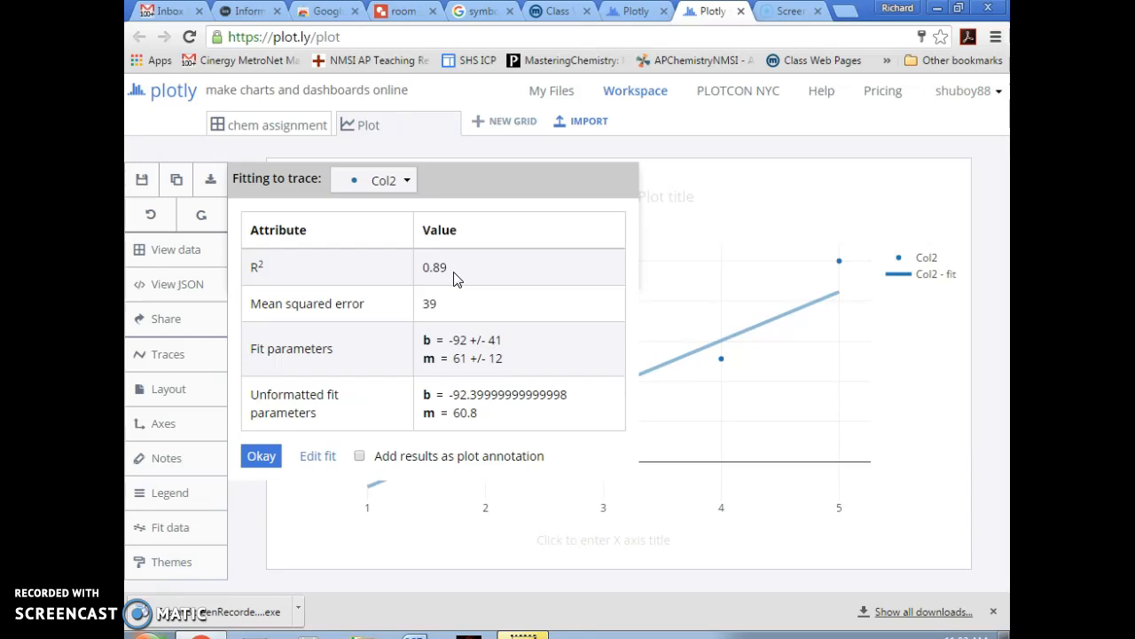
left_click(495, 176)
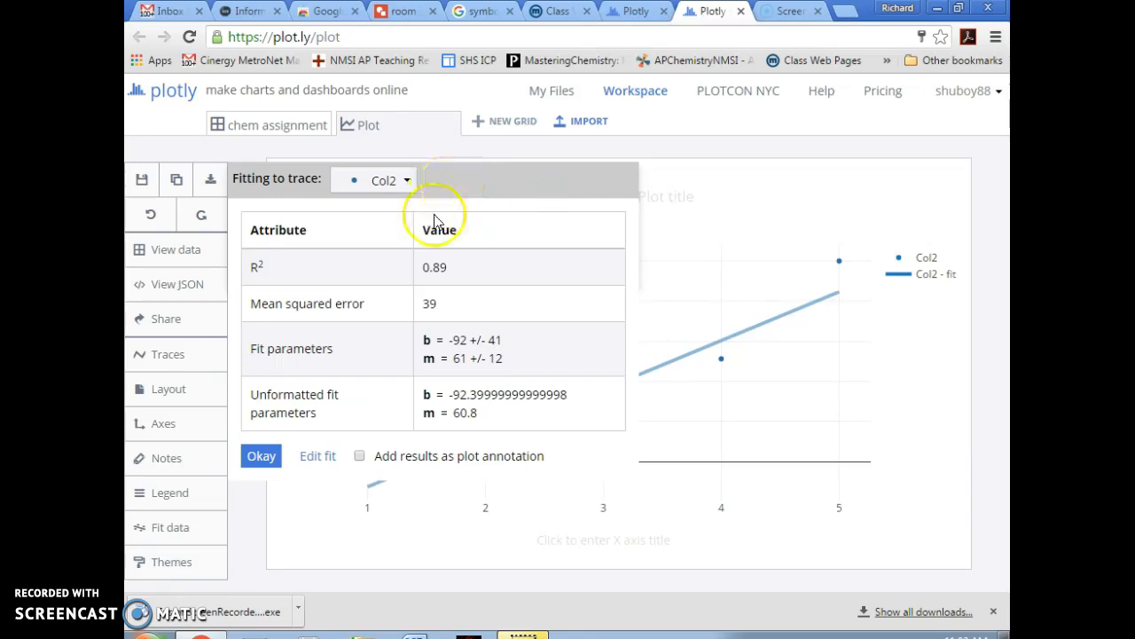
left_click(260, 456)
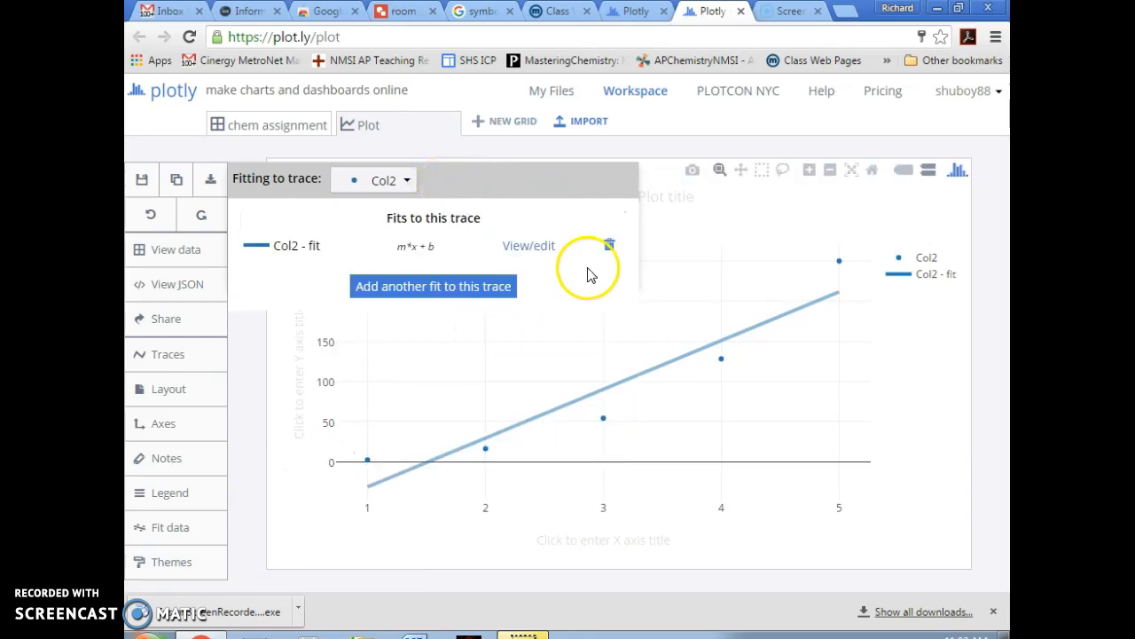
- Delete the 'Col2 - fit' linear fit so only the five data points remain
left_click(167, 529)
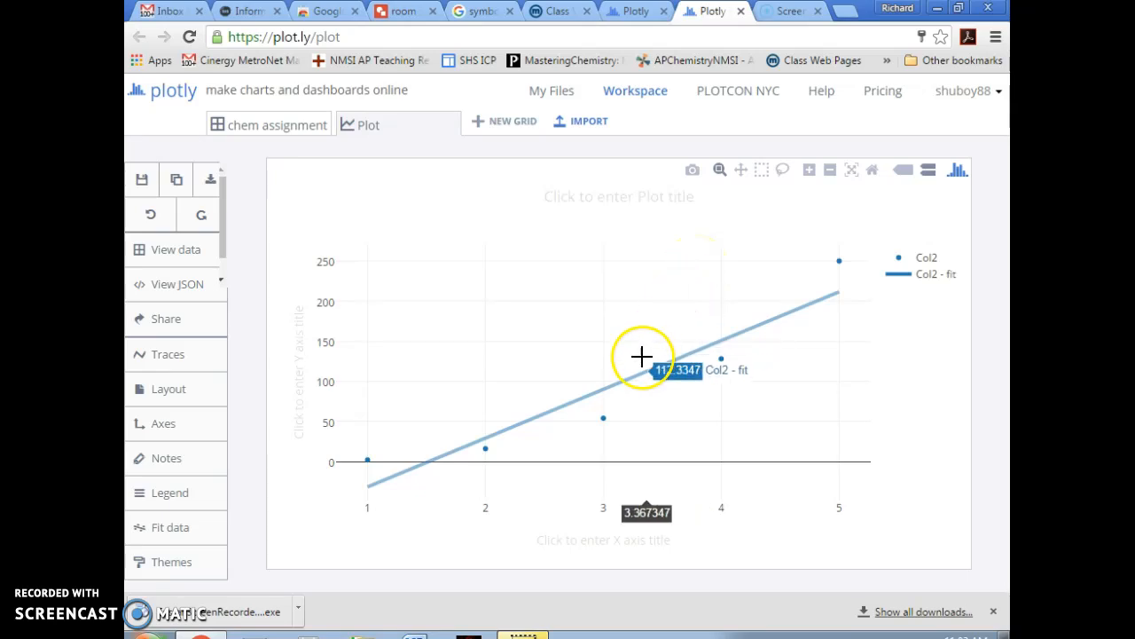
left_click(159, 530)
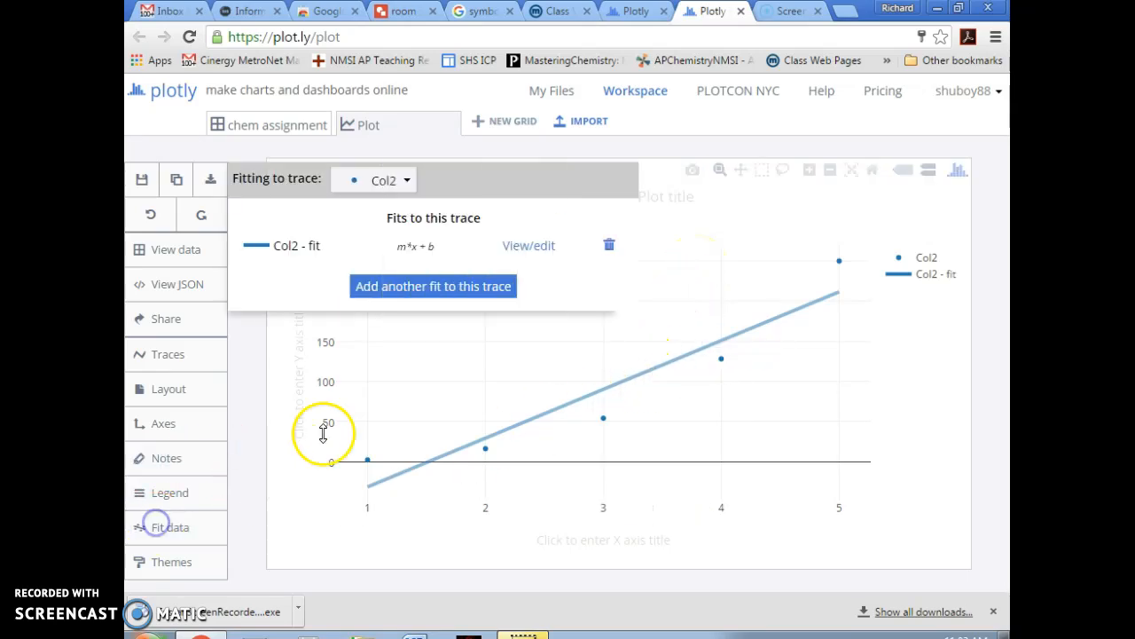
left_click(611, 251)
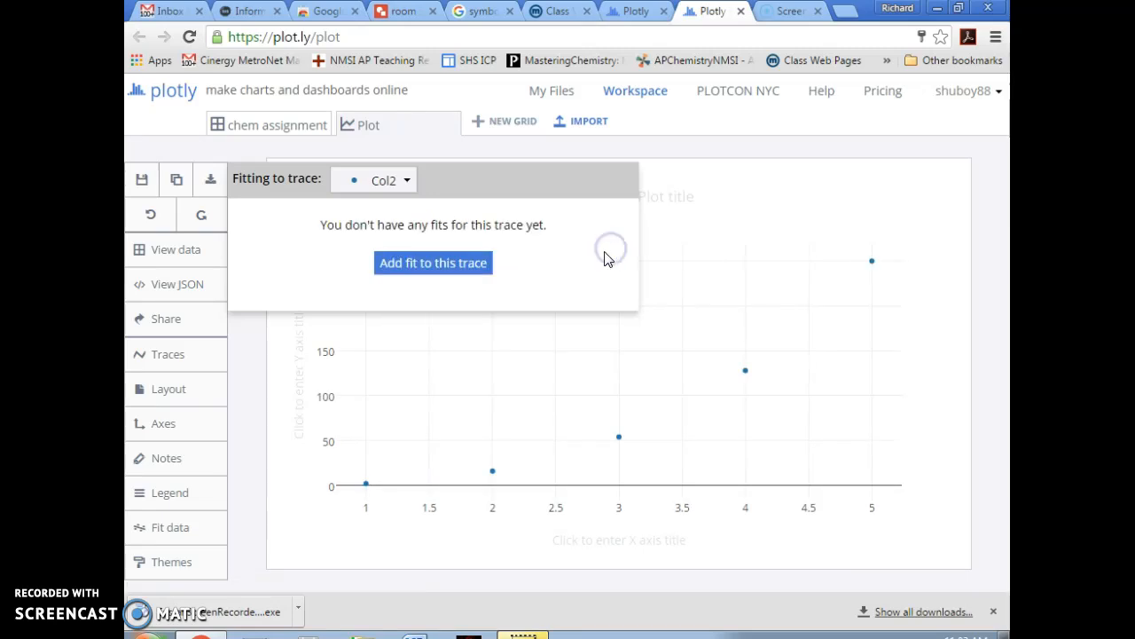
left_click(165, 535)
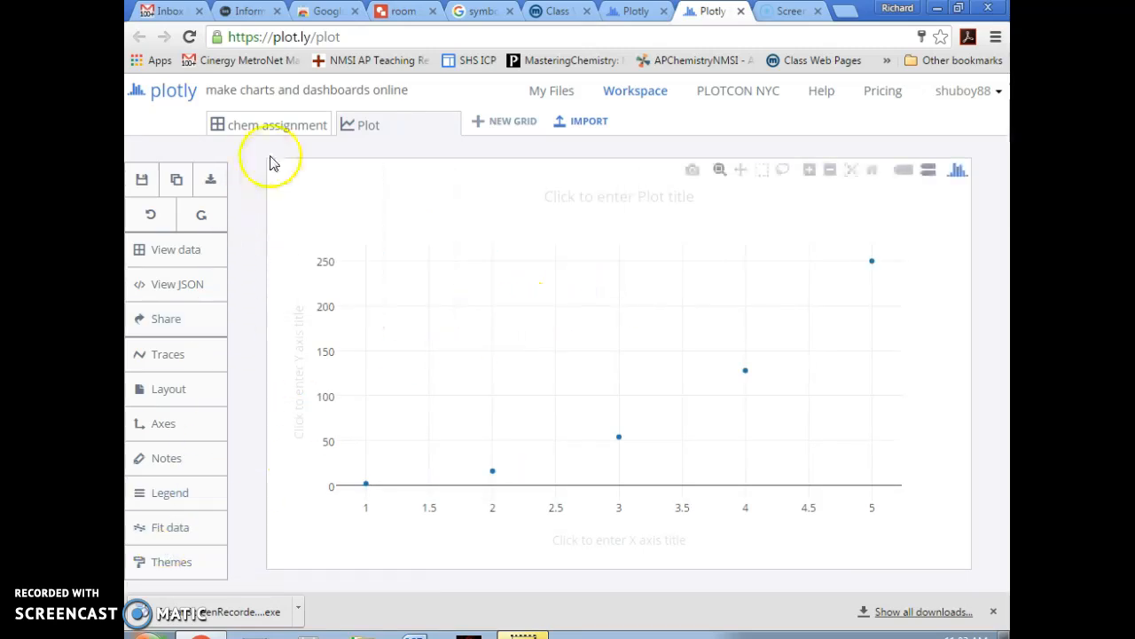
- Add a formula column (x)^2 holding 1, 4, 9, 16, 25 and set it as X
left_click(274, 129)
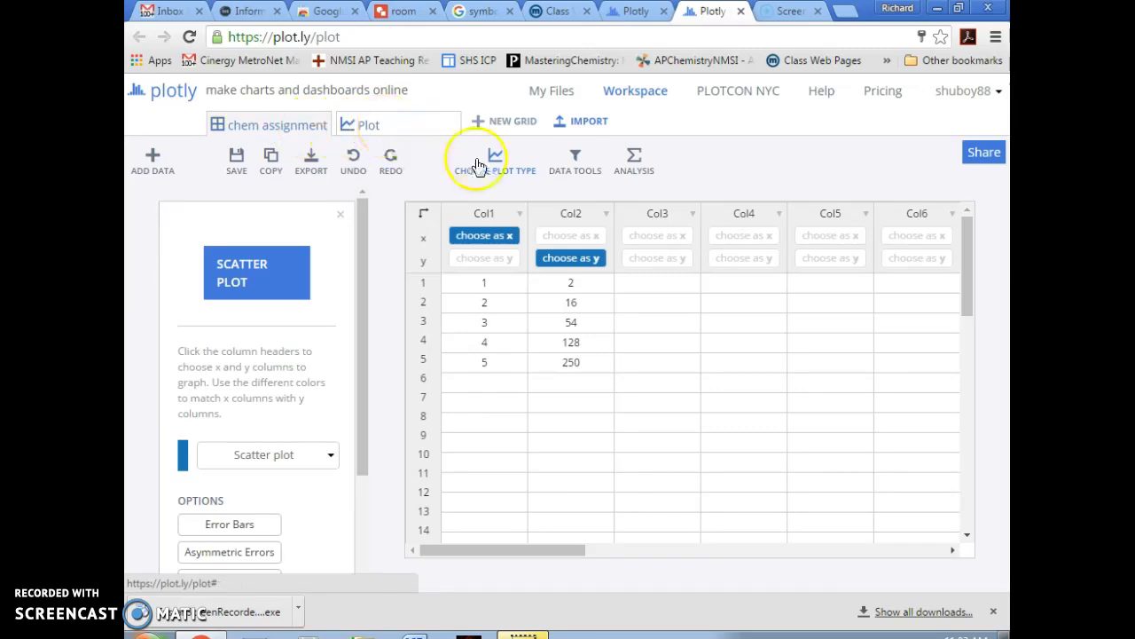
left_click(575, 167)
left_click(573, 253)
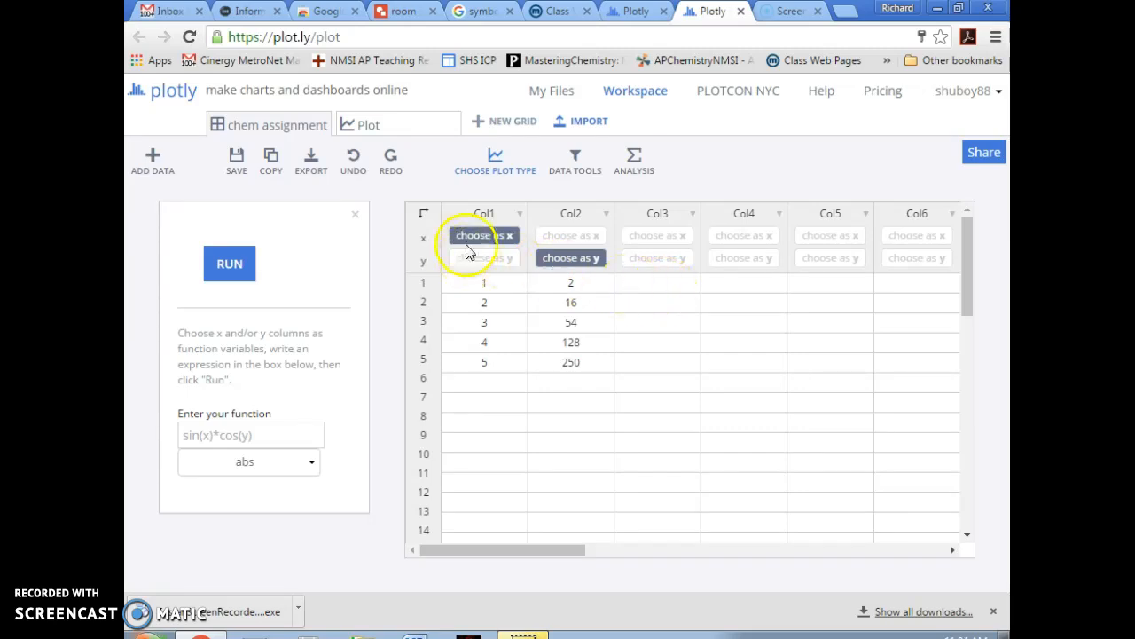
left_click(211, 436)
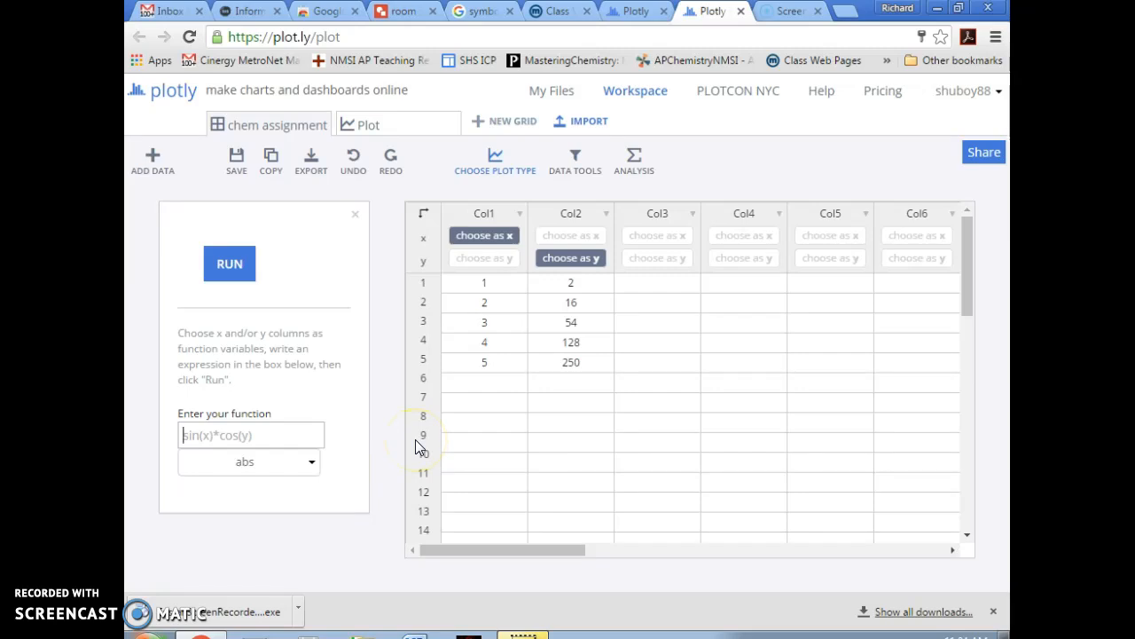
type("(x)^2")
left_click(239, 277)
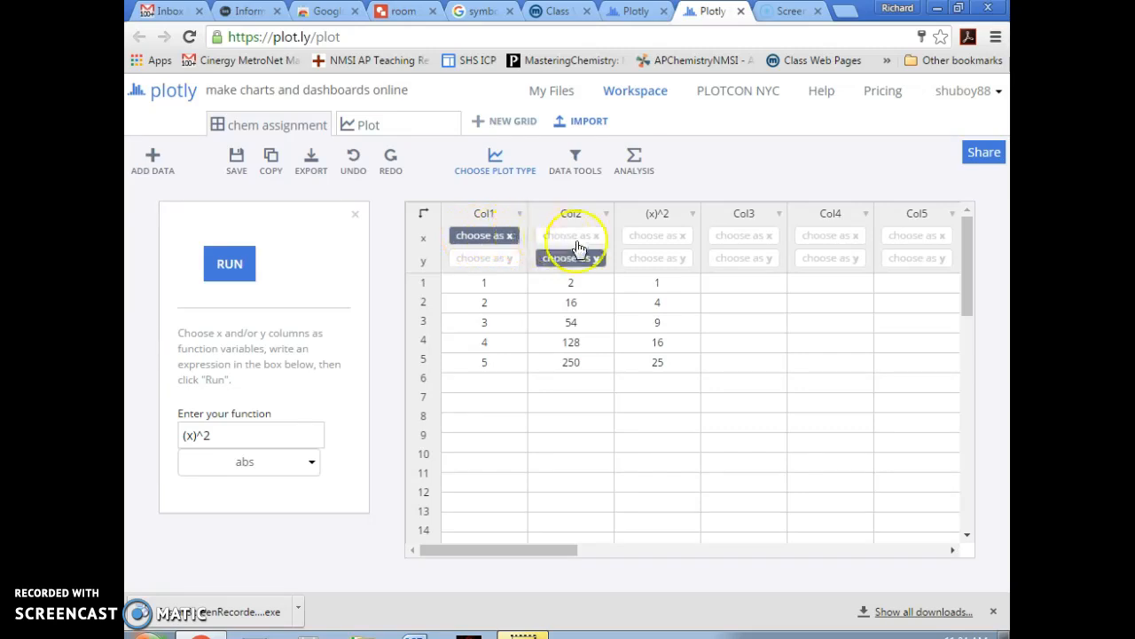
left_click(656, 236)
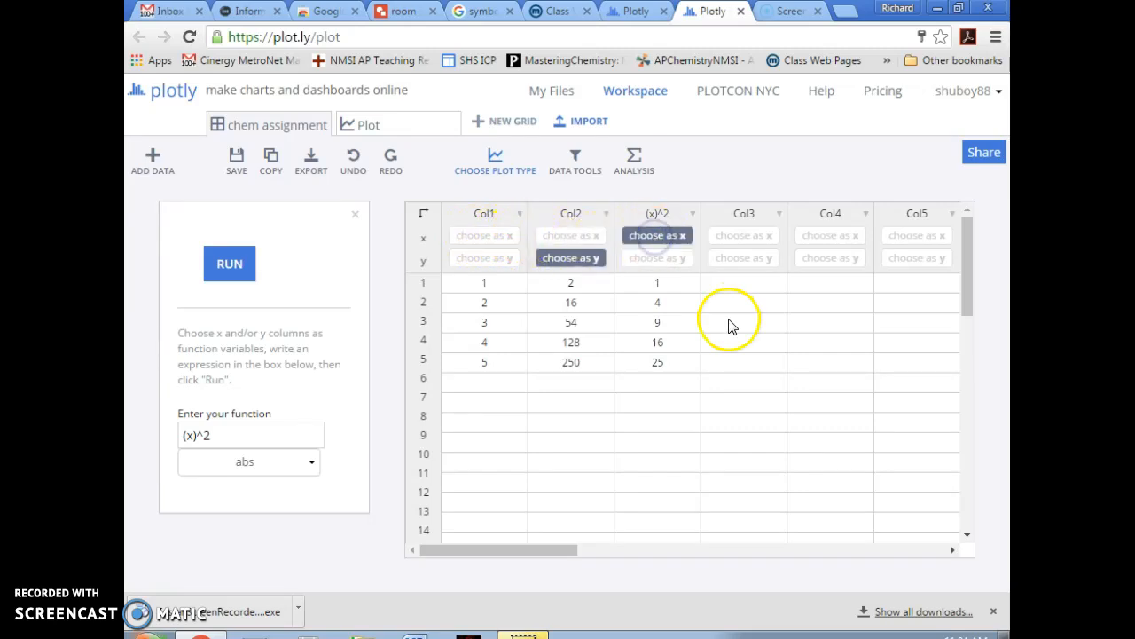
- Scatter-plot Col2 against (x)^2 with a linear fit (R² 0.98), then return to the grid
left_click(495, 157)
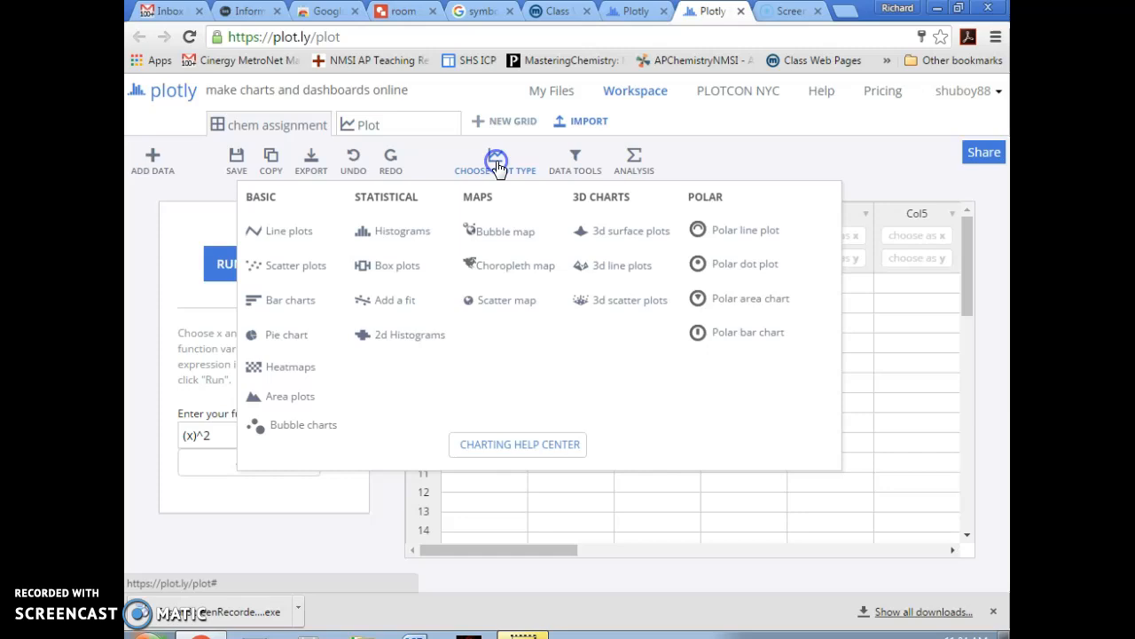
left_click(283, 266)
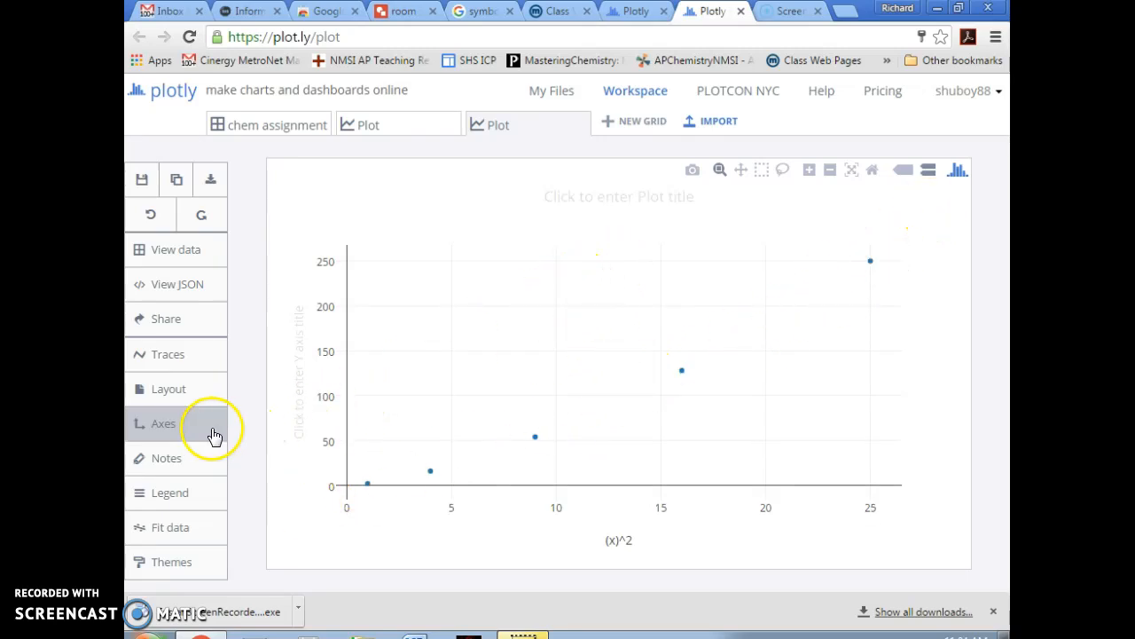
left_click(160, 528)
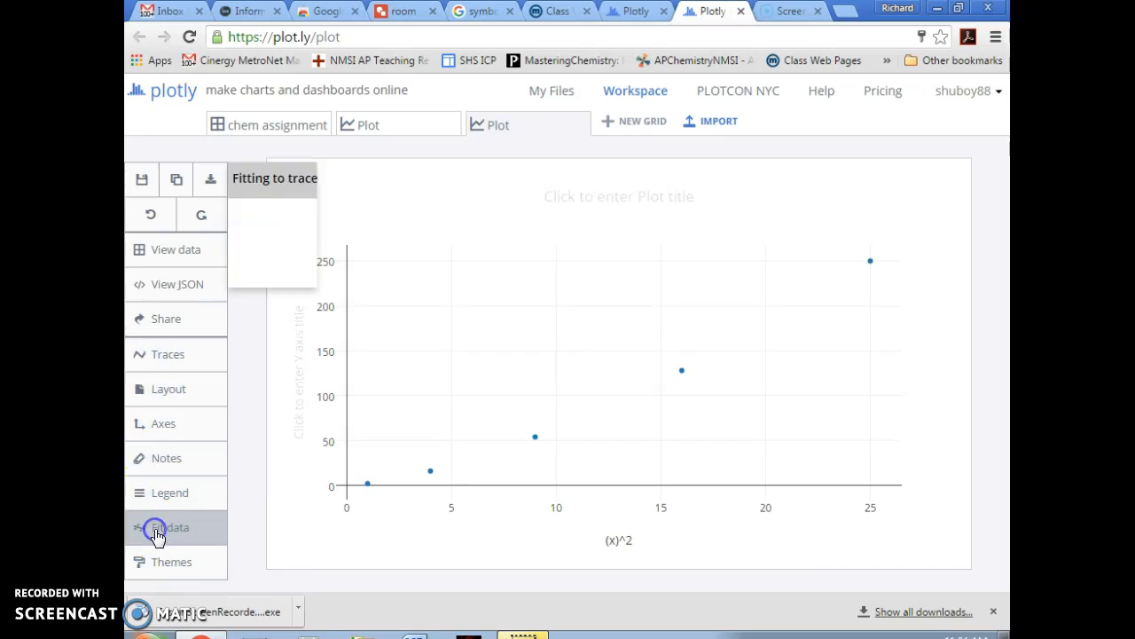
left_click(433, 264)
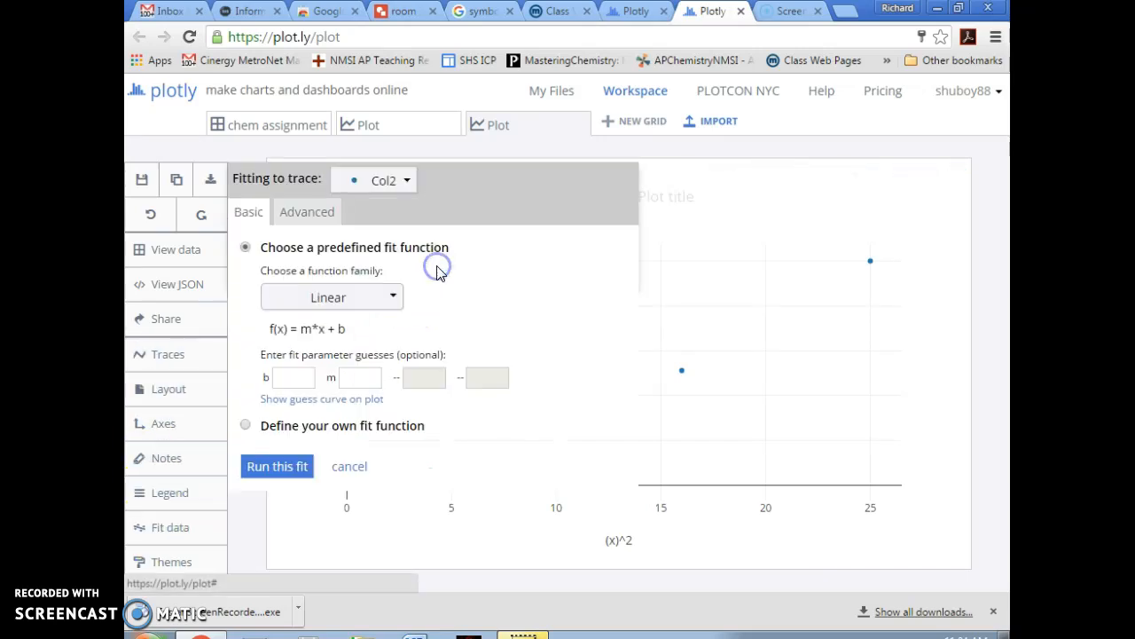
left_click(273, 467)
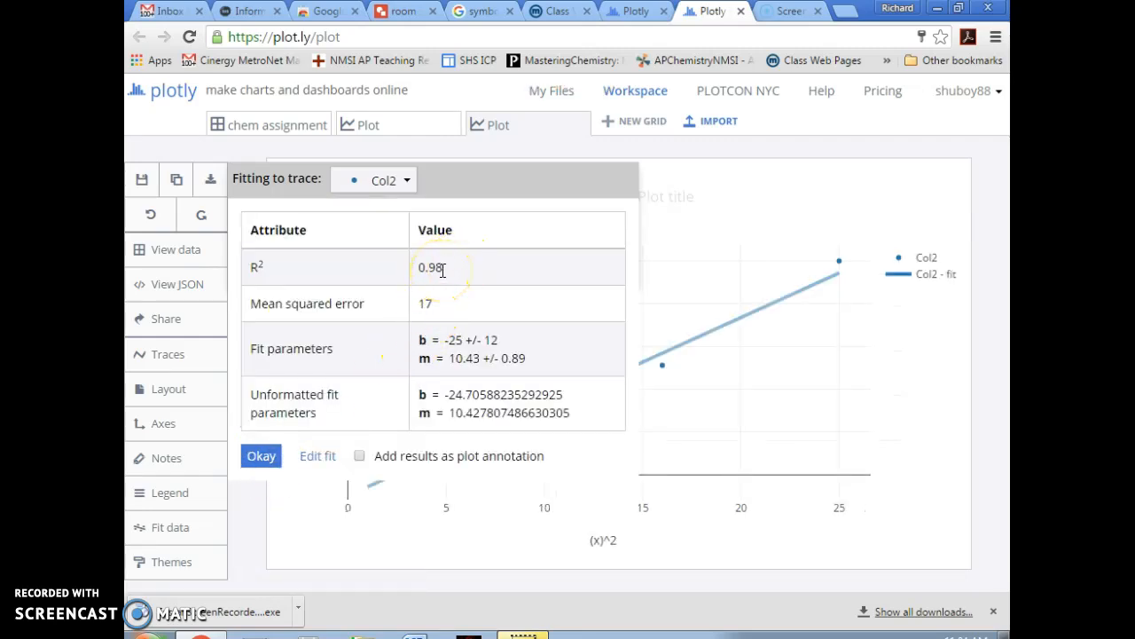
left_click(262, 456)
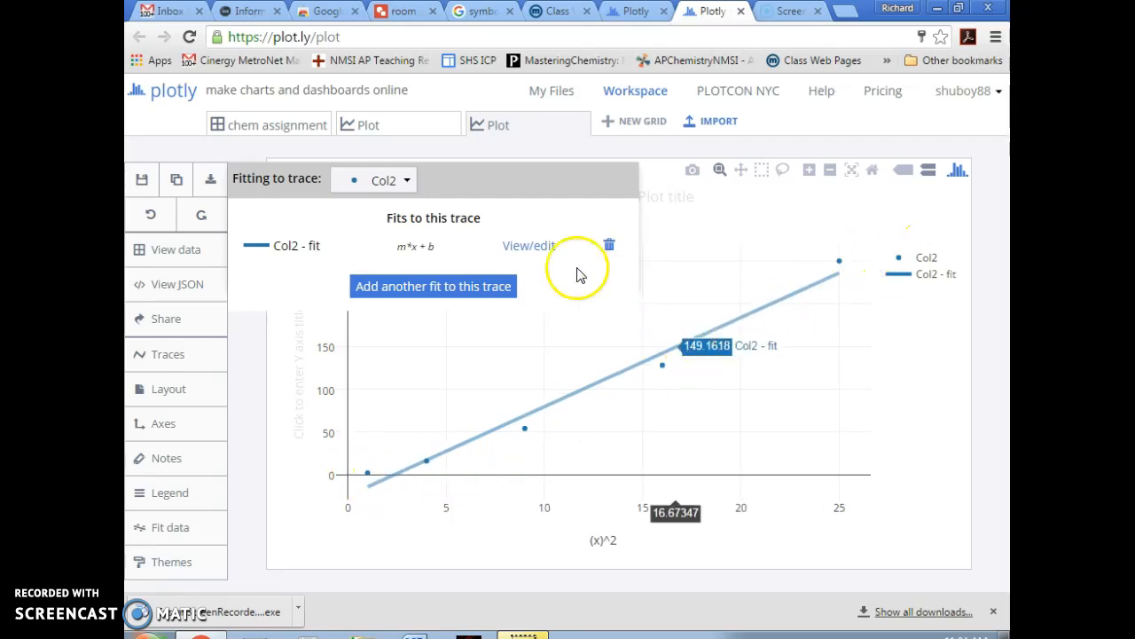
left_click(163, 527)
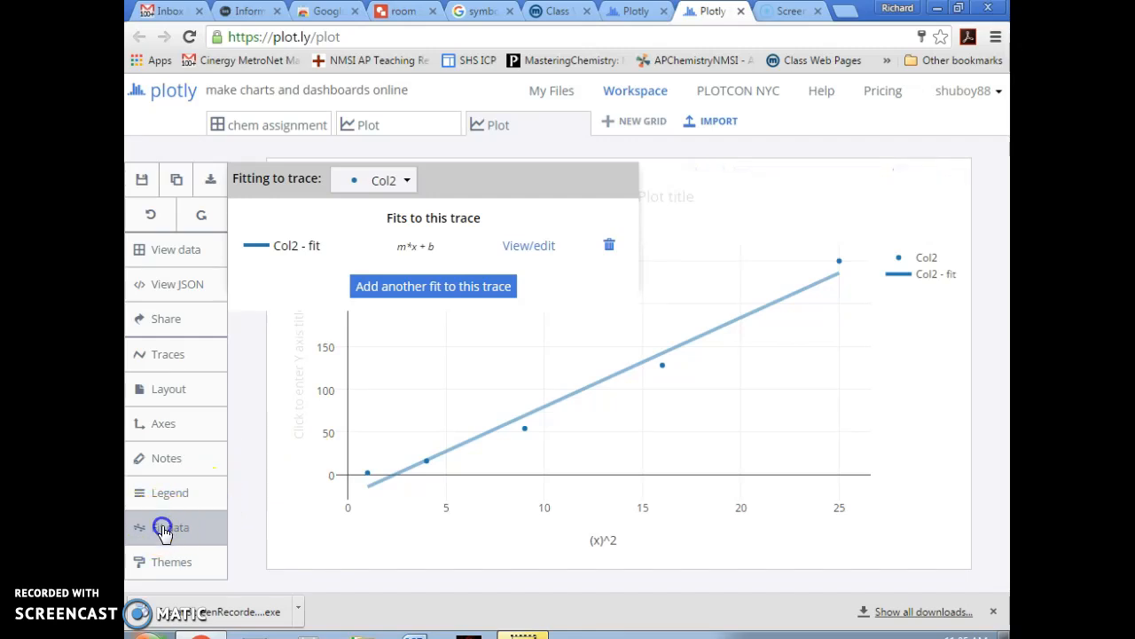
left_click(302, 126)
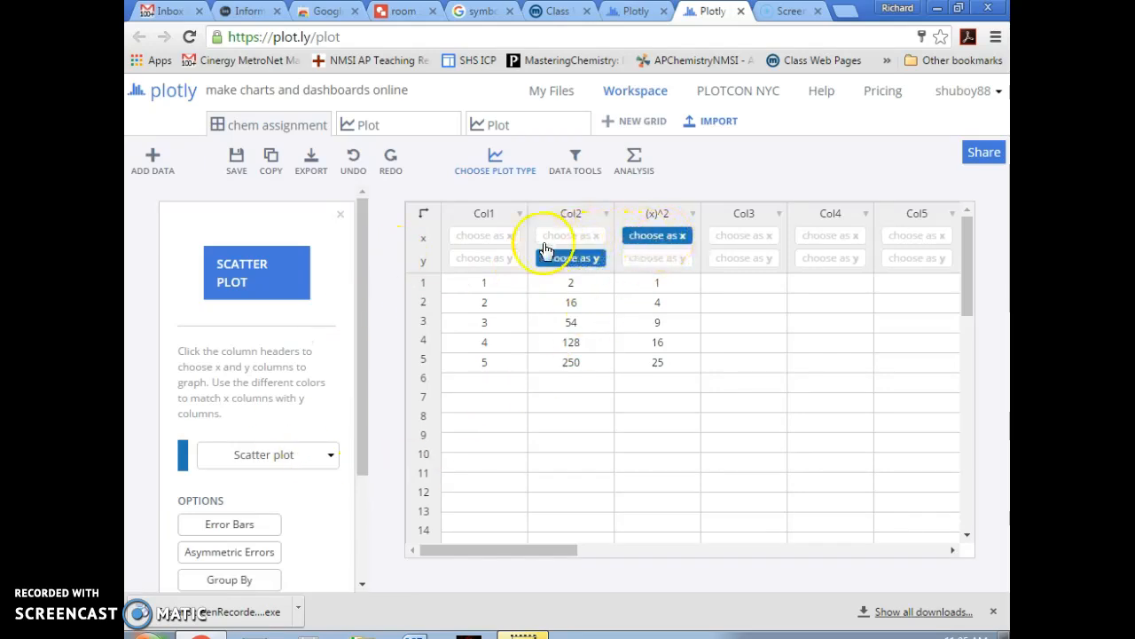
- Make Col1 the x column again in place of the (x)^2 column, keeping Col2 as y
left_click(486, 237)
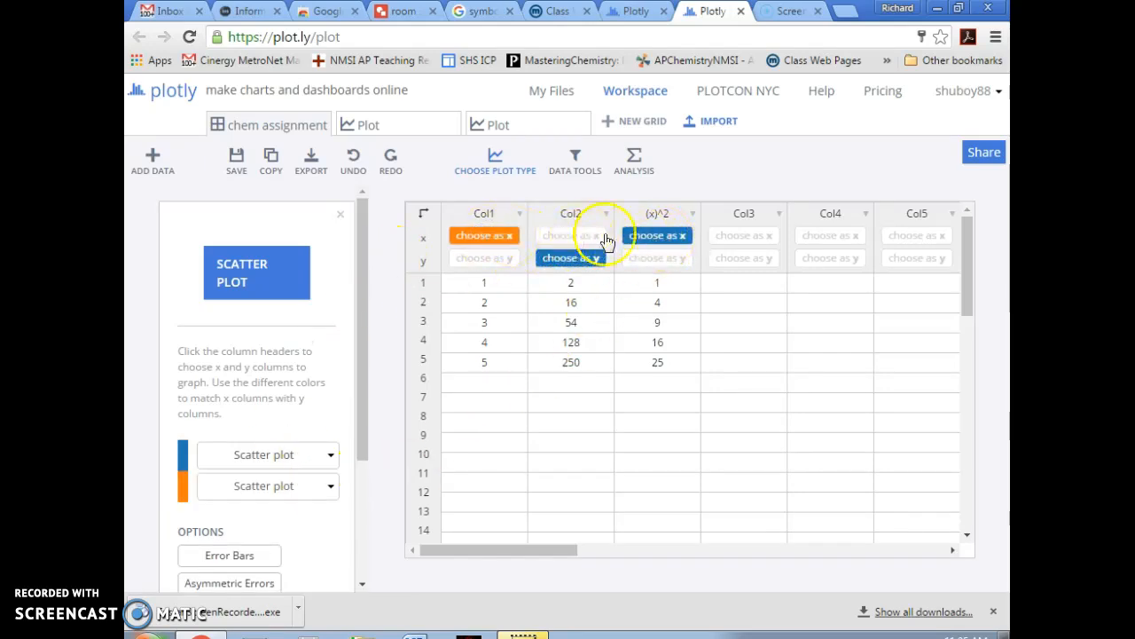
left_click(657, 237)
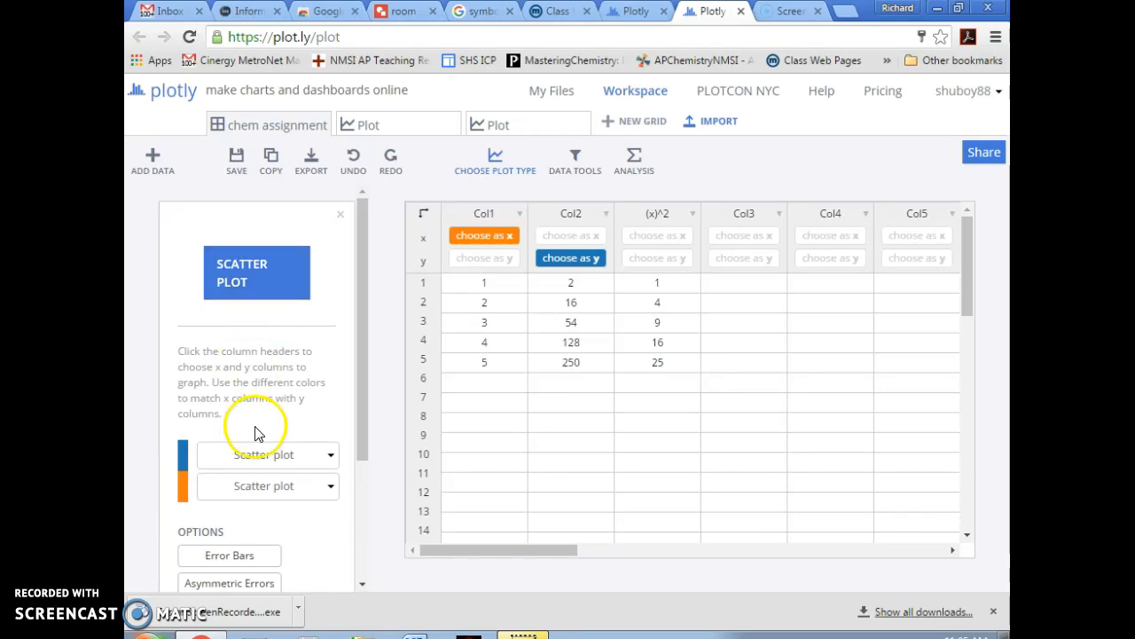
left_click(577, 161)
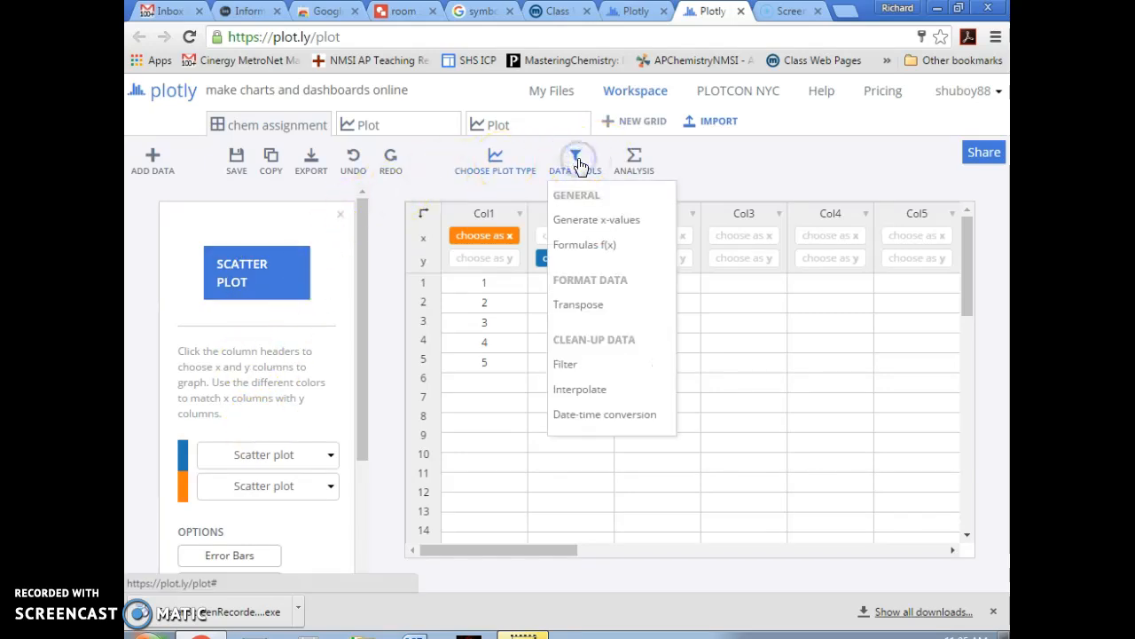
- Add a computed (x)^3 column (1, 8, 27, 64, 125) and use it as x against Col2
left_click(585, 244)
left_click(233, 434)
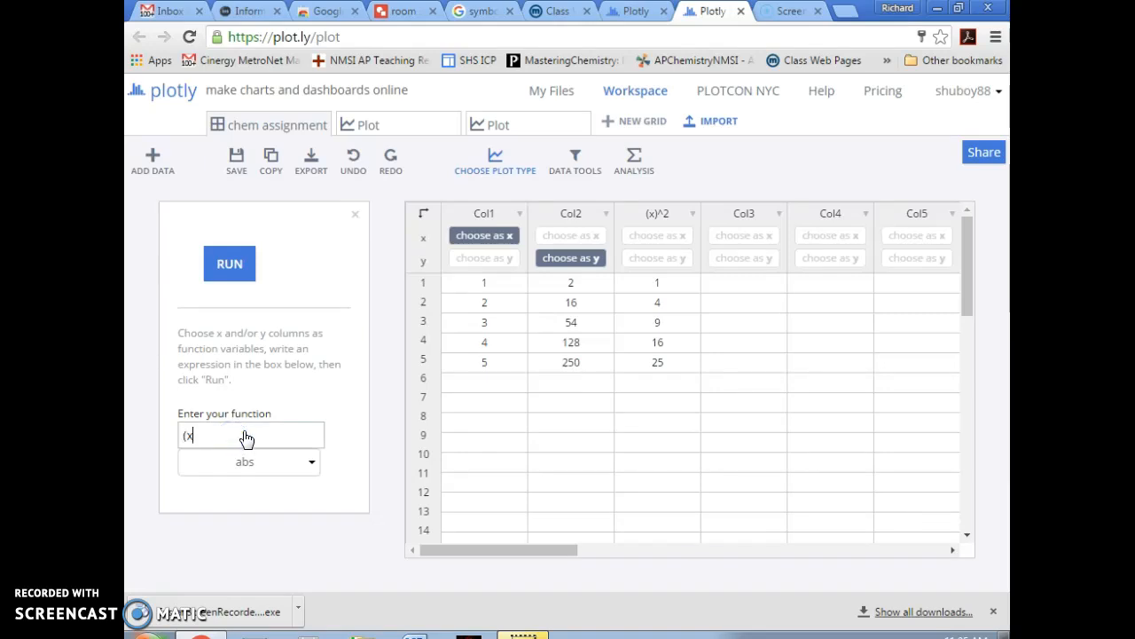
type("(x)^3")
left_click(228, 264)
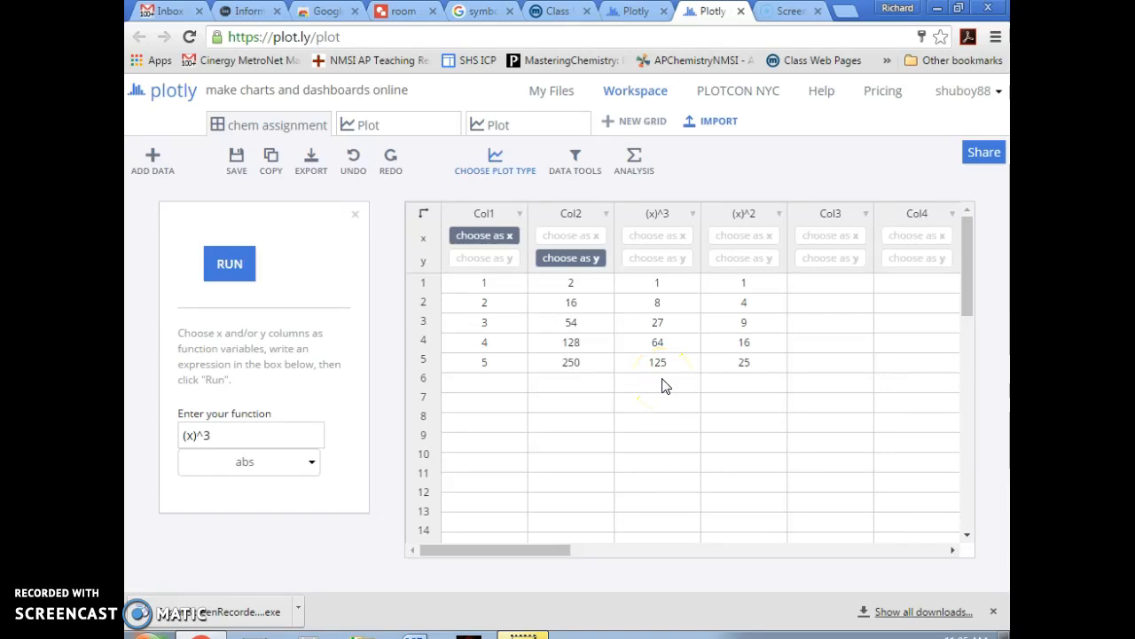
left_click(650, 237)
- Create a scatter plot of Col2 against the (x)^3 values
left_click(494, 157)
left_click(287, 264)
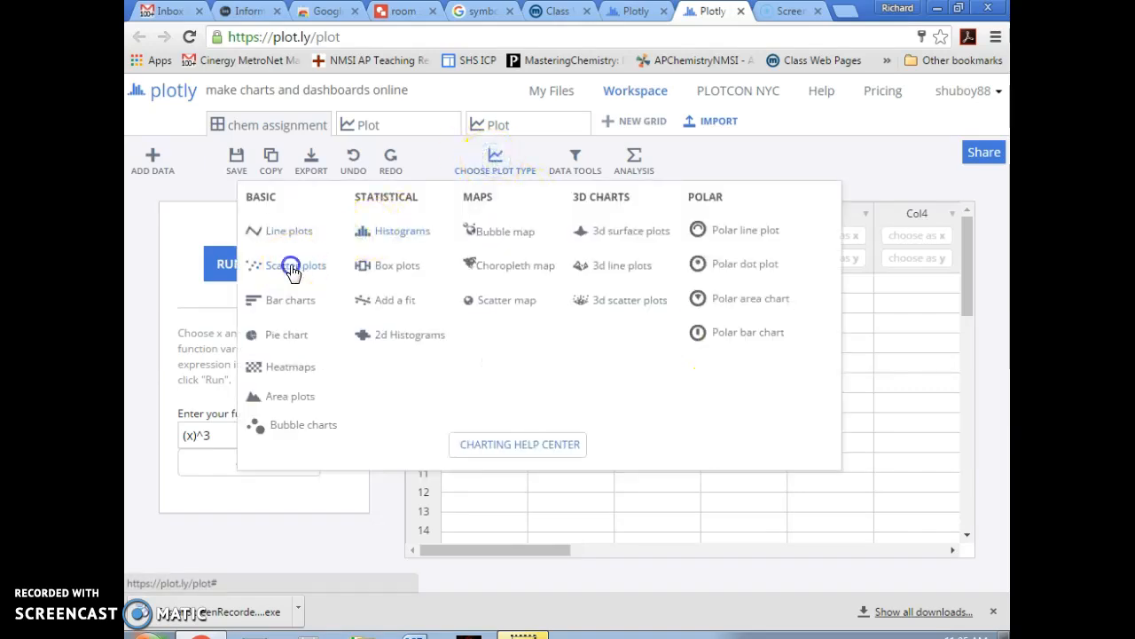
left_click(278, 278)
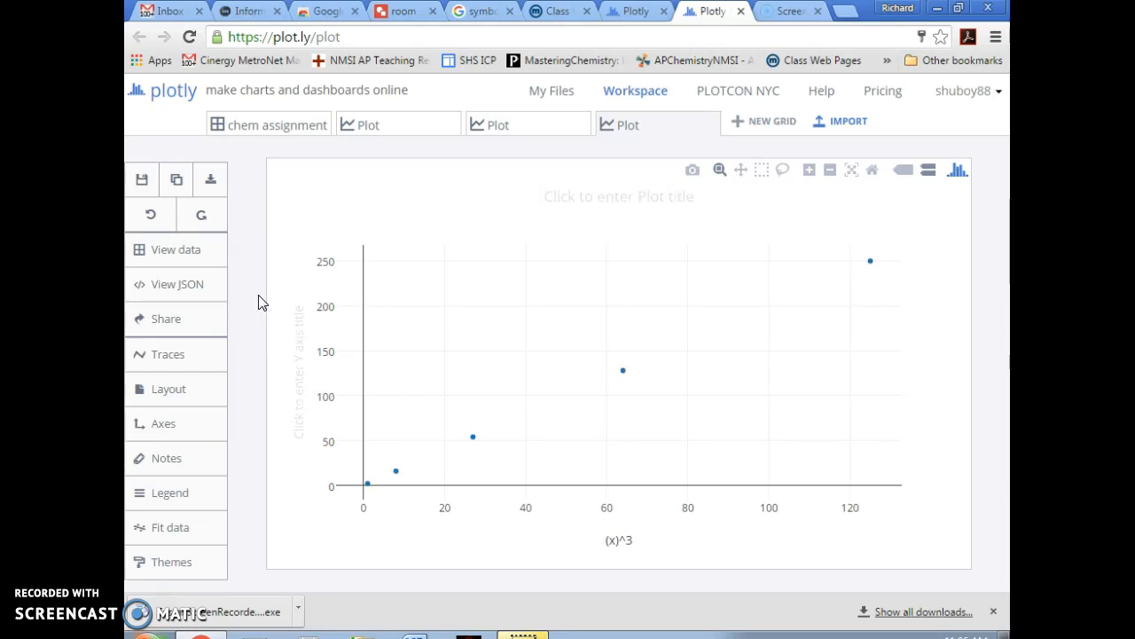
- Fit a linear model to Col2 versus (x)^3, giving R² 1.0, slope 2 and intercept 0
left_click(180, 532)
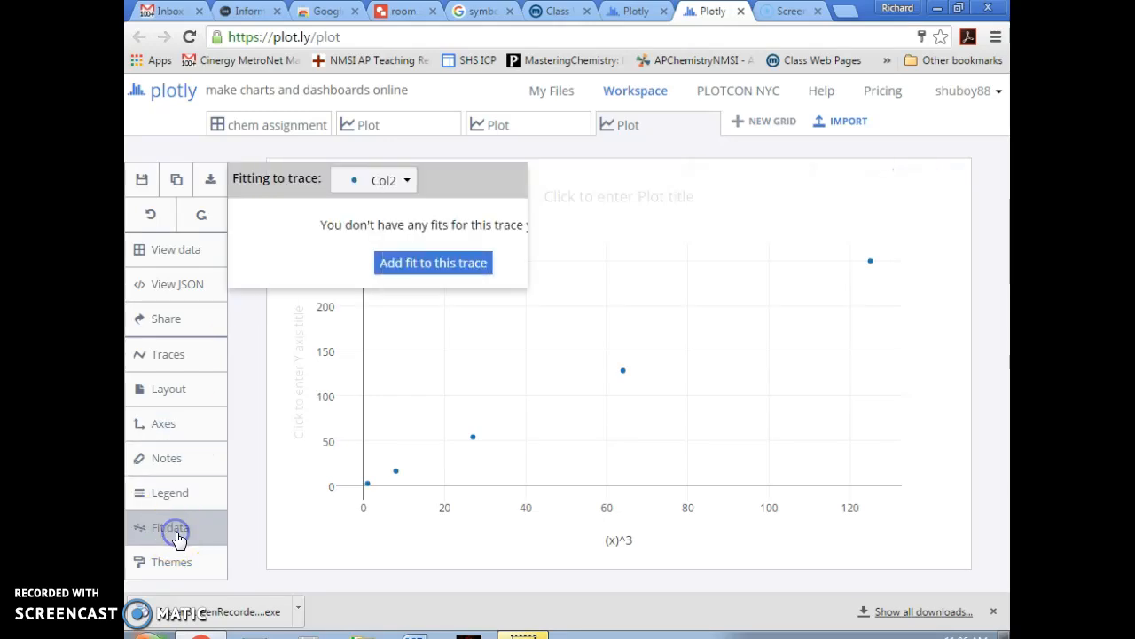
left_click(455, 264)
left_click(277, 467)
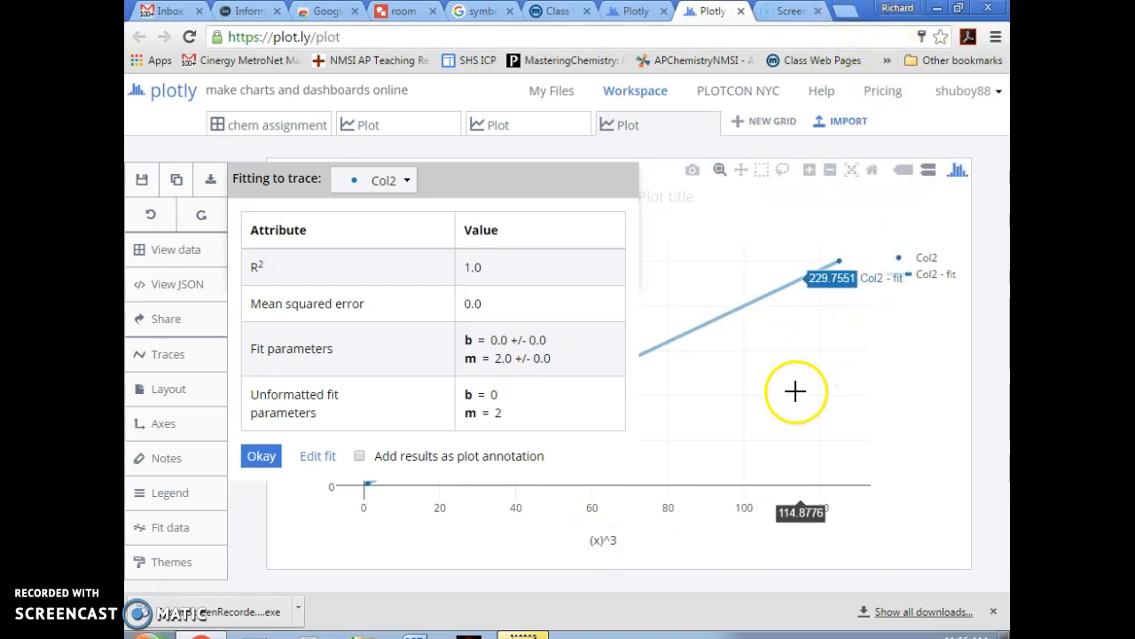
left_click(850, 15)
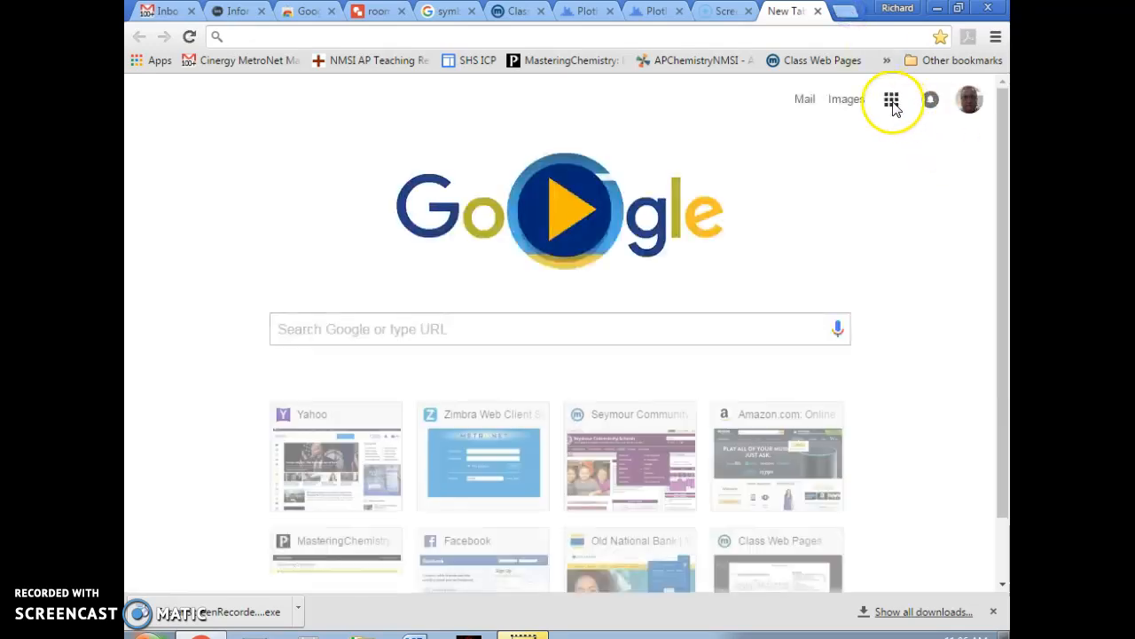
- Create a blank Google Doc and begin its first line with x=
left_click(892, 100)
left_click(760, 371)
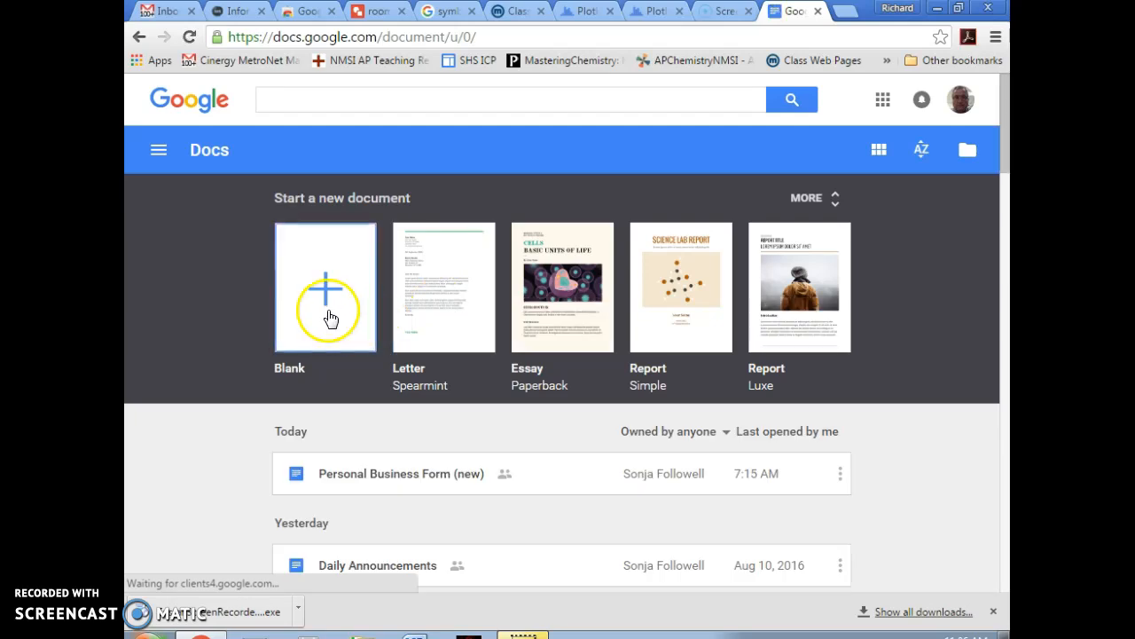
left_click(329, 318)
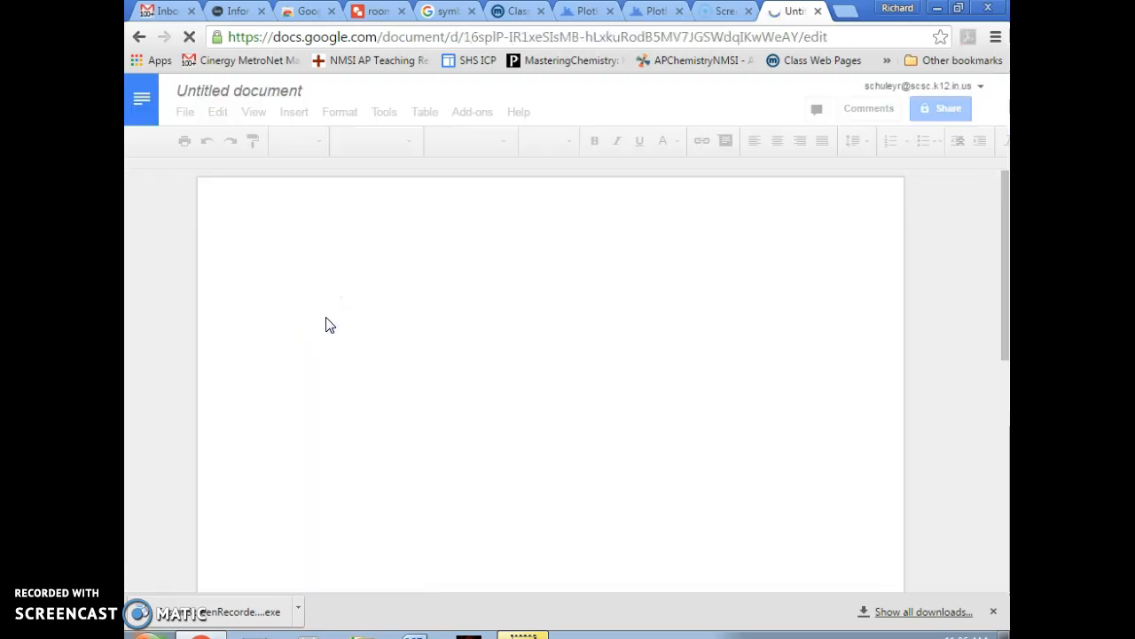
left_click(354, 333)
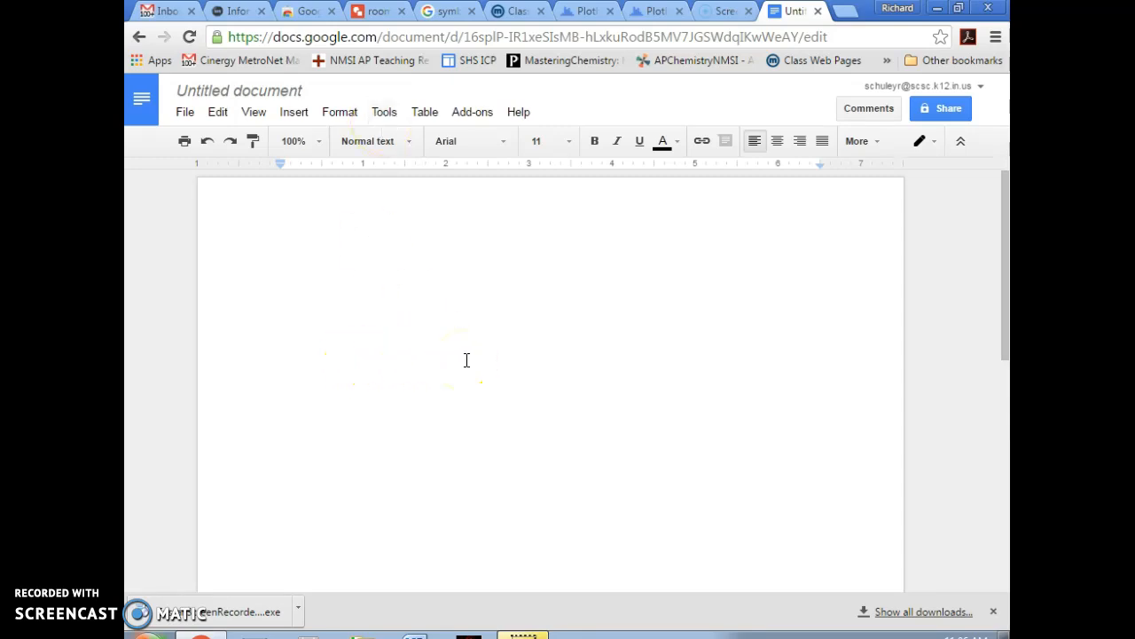
type("x=")
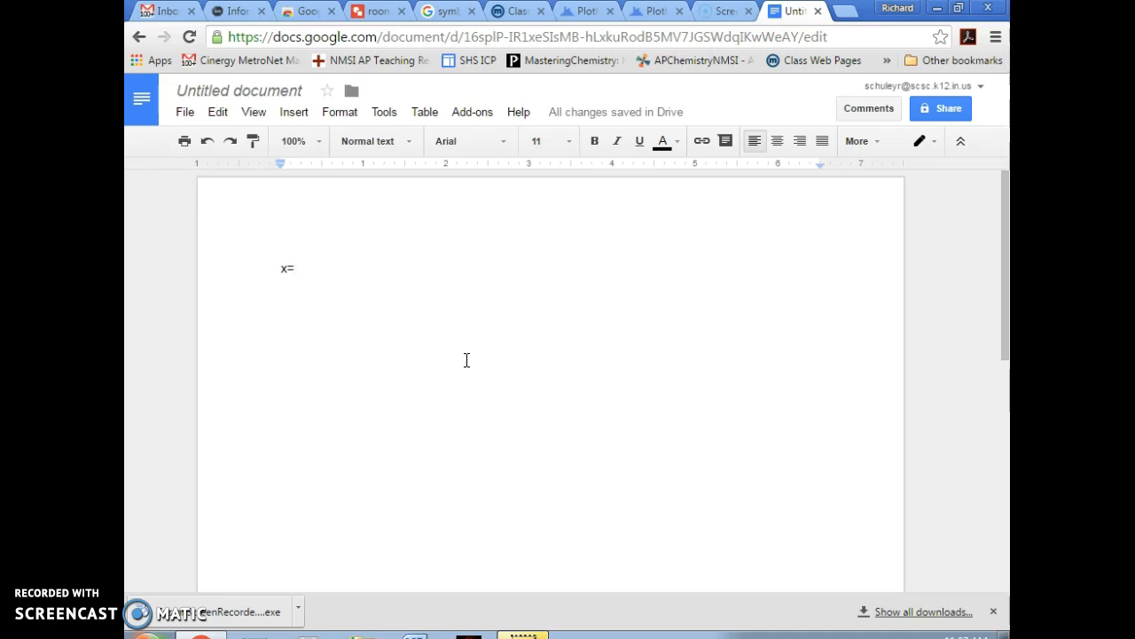
- Rewrite the first line as y=2x³ with a superscript 3, then start a new line below
left_click(300, 266)
key("BackSpace")
type("2")
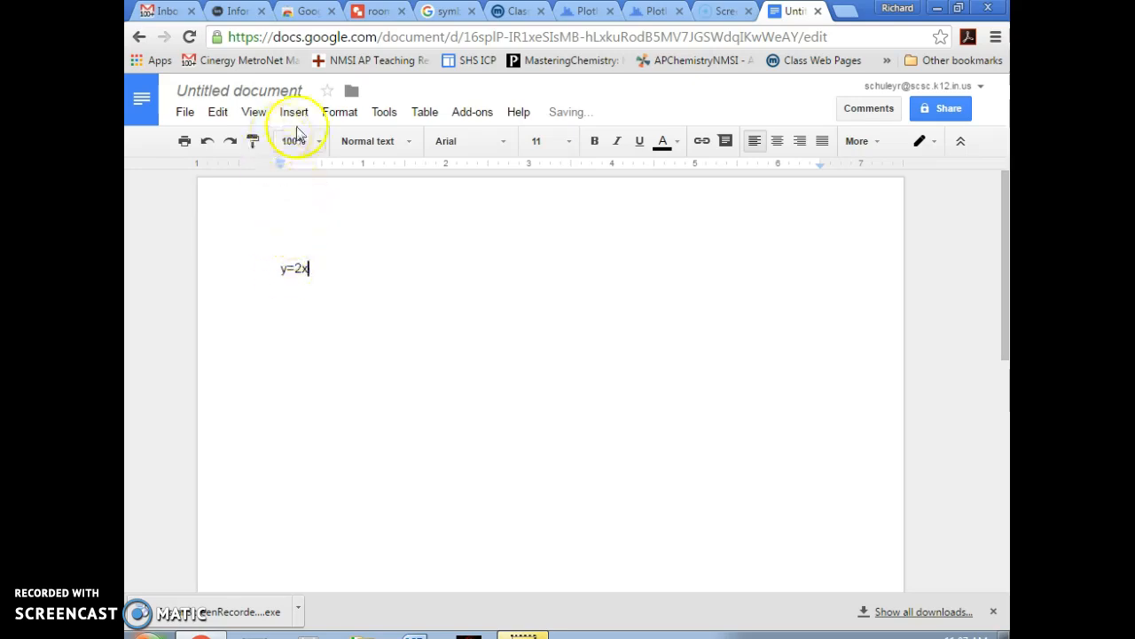
left_click(346, 115)
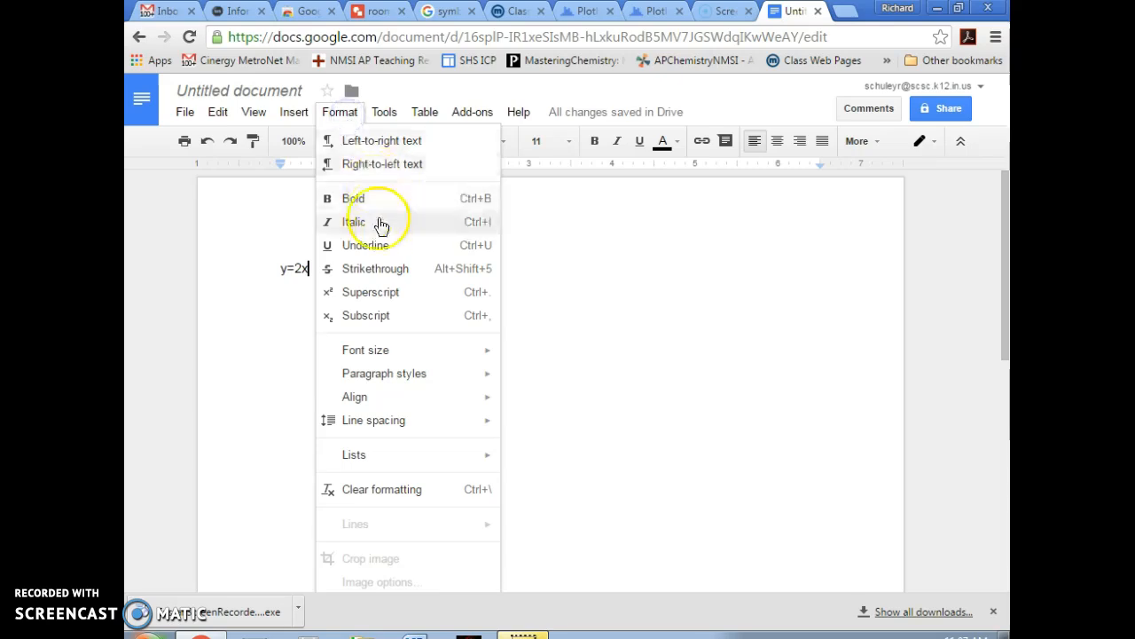
left_click(381, 292)
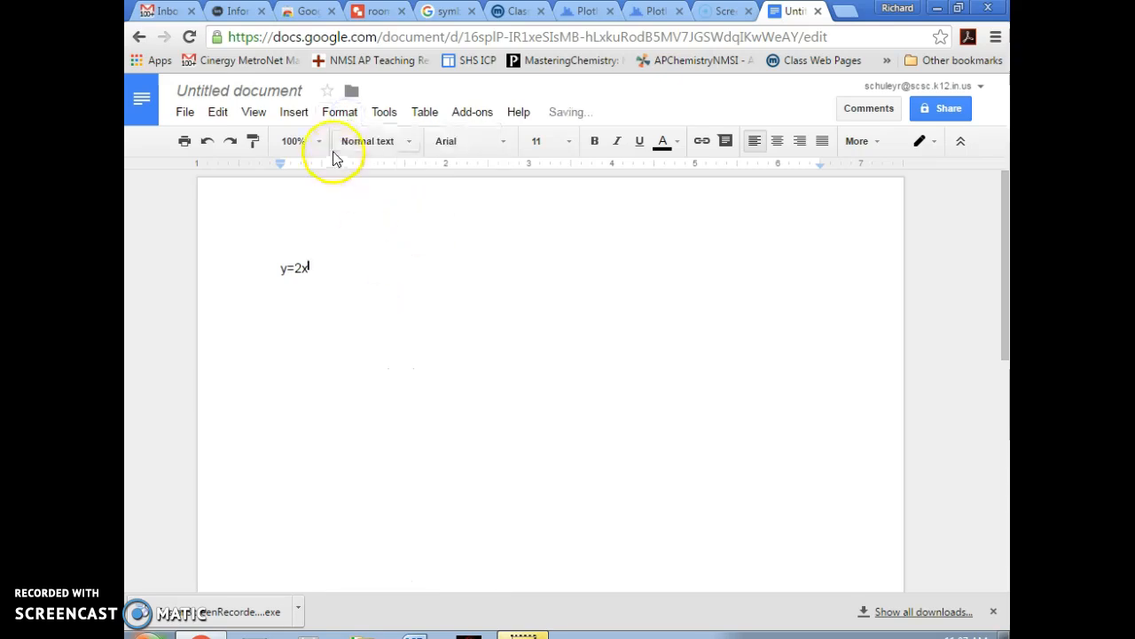
left_click(342, 115)
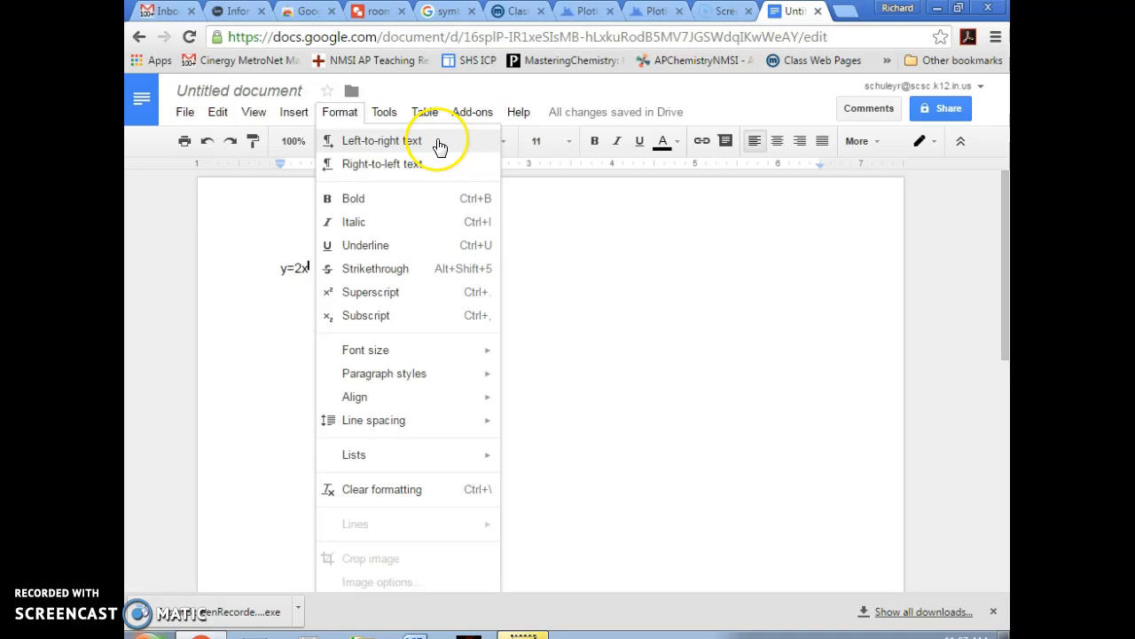
left_click(581, 234)
key("ctrl+period")
type("3")
left_click(380, 286)
key("Return")
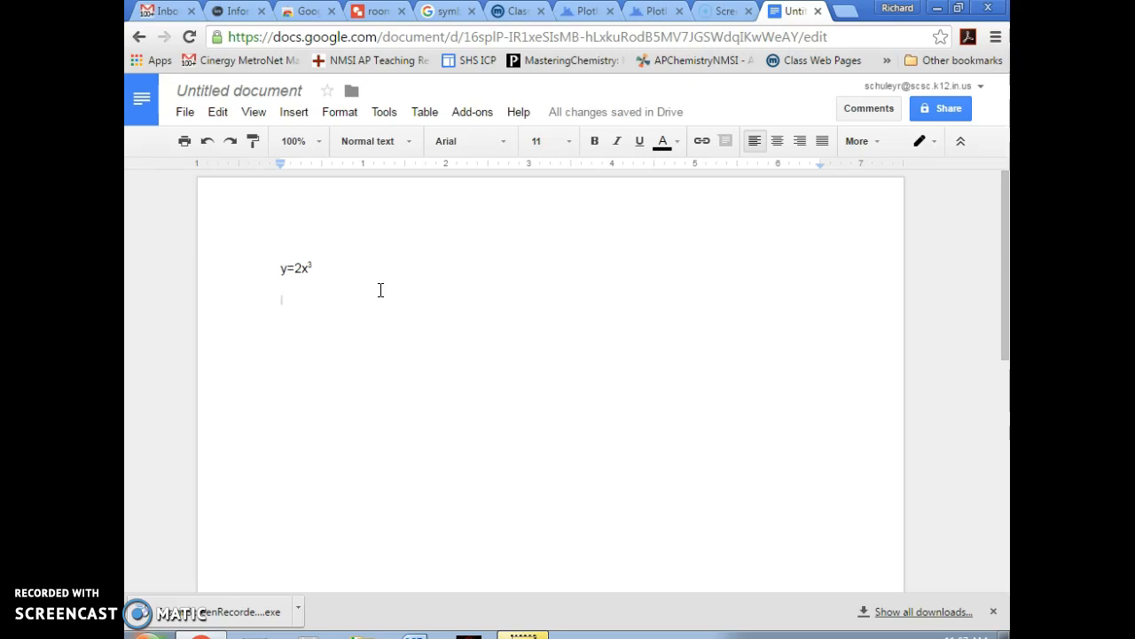
- Enlarge the y=2x³ line to 24 pt, then delete it
left_click_drag(246, 263, 410, 291)
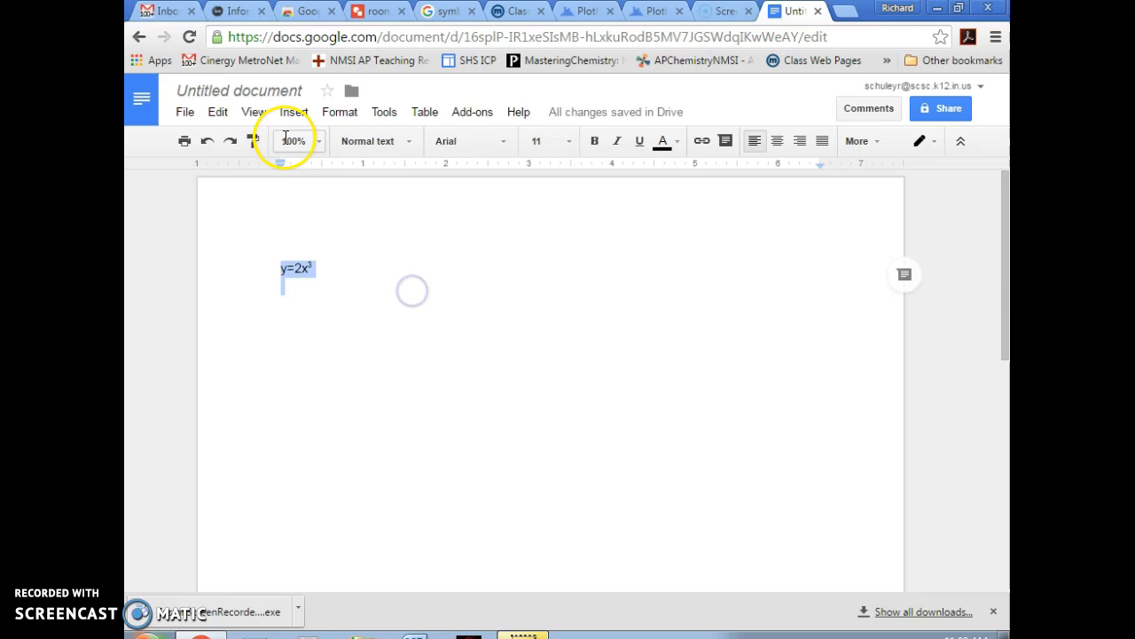
left_click(338, 113)
mouse_move(380, 353)
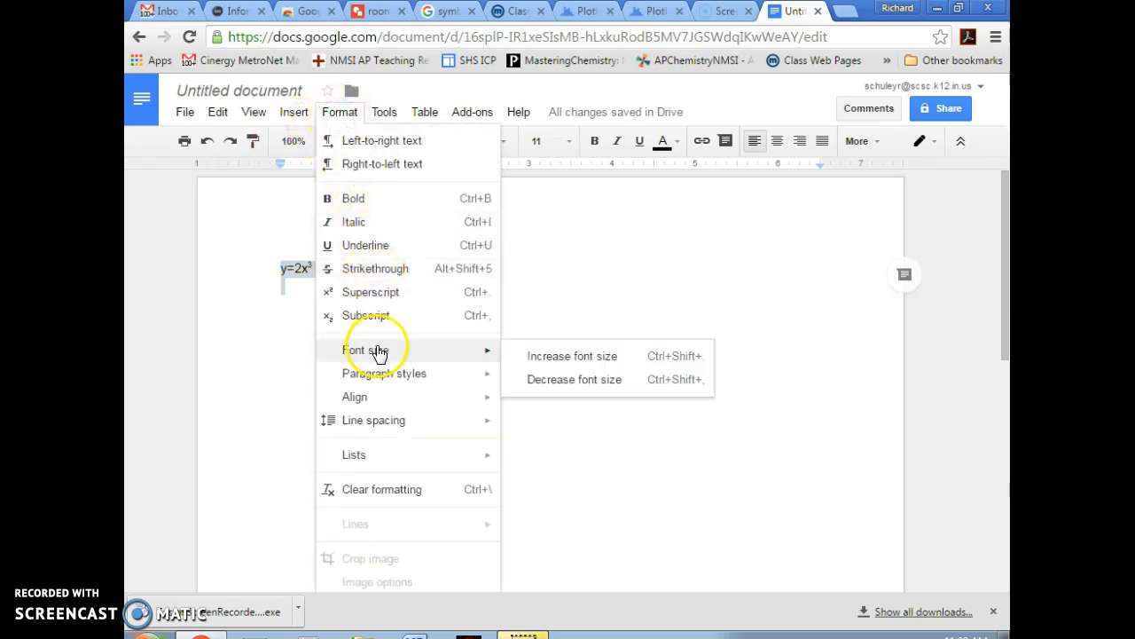
left_click(554, 357)
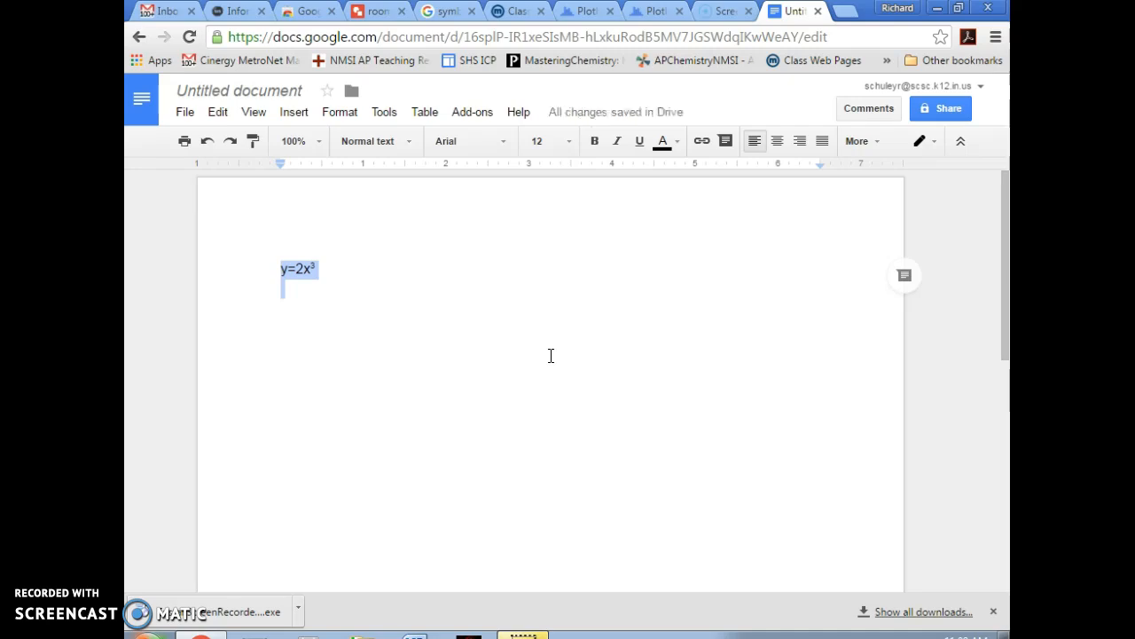
key("ctrl+shift+period")
key("ctrl+shift+period")
key("ctrl+shift+period")
key("ctrl+shift+period")
key("ctrl+shift+period")
key("ctrl+shift+period")
key("ctrl+shift+period")
key("ctrl+shift+period")
key("ctrl+shift+period")
key("ctrl+shift+period")
key("ctrl+shift+period")
key("ctrl+shift+period")
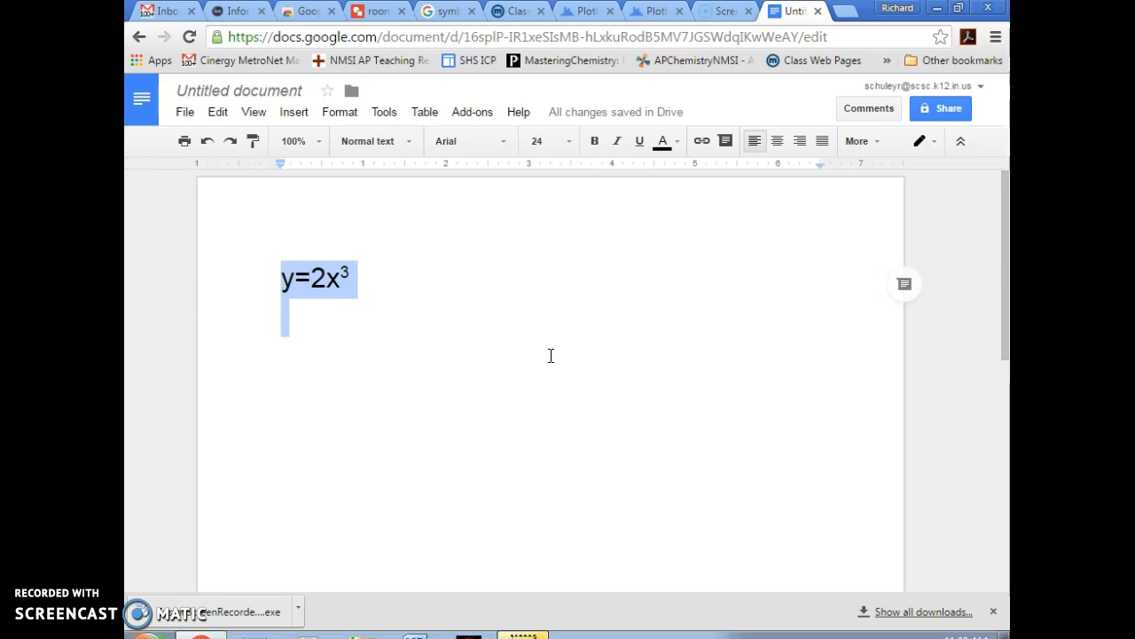
key("Return")
key("Return")
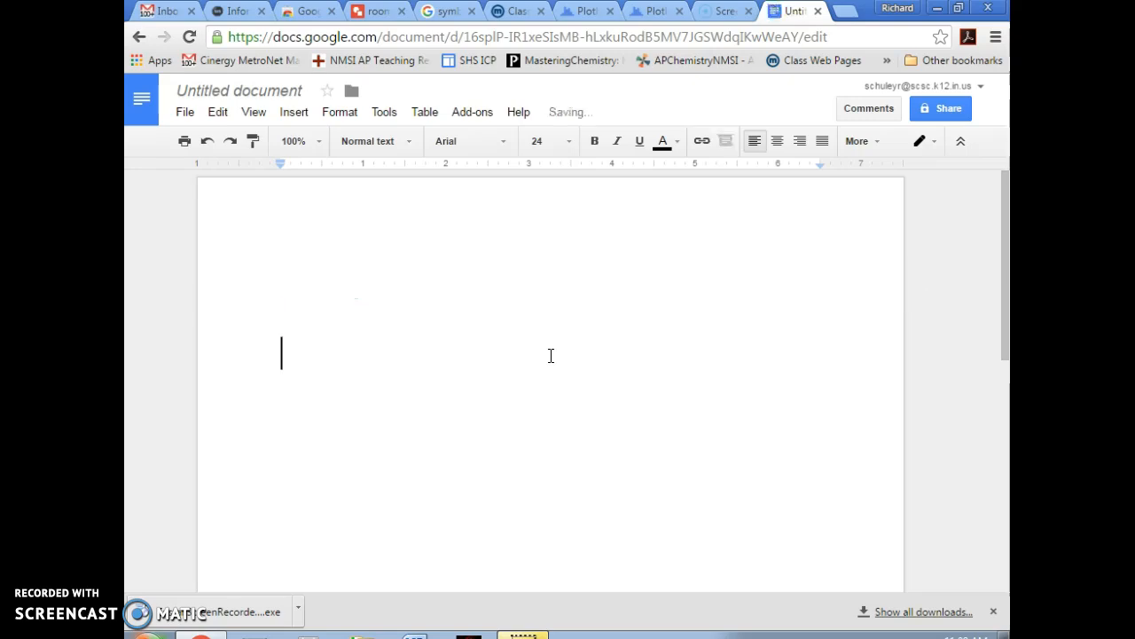
- Write y=.75x⁻² with -2 as a superscript exponent and start a new line
type("y=")
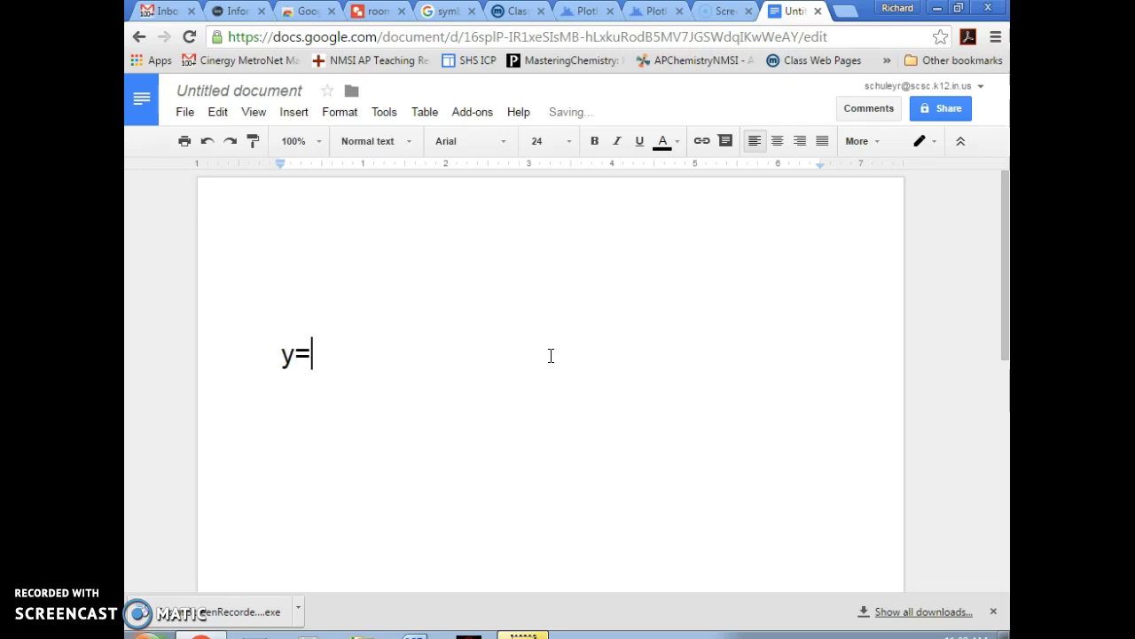
type(".75x")
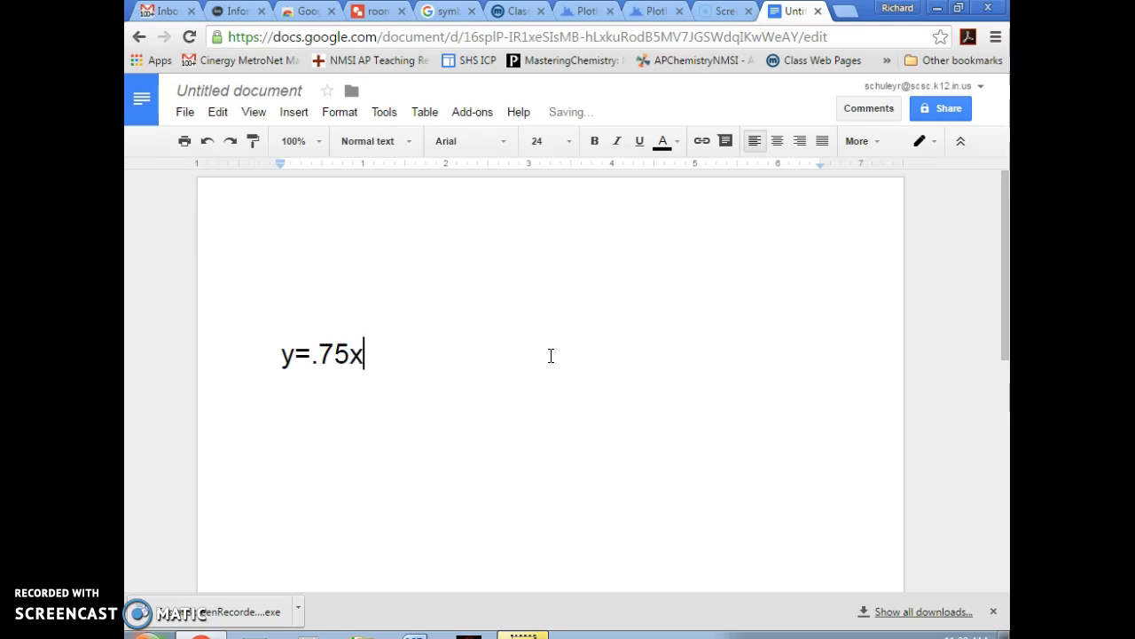
left_click(342, 114)
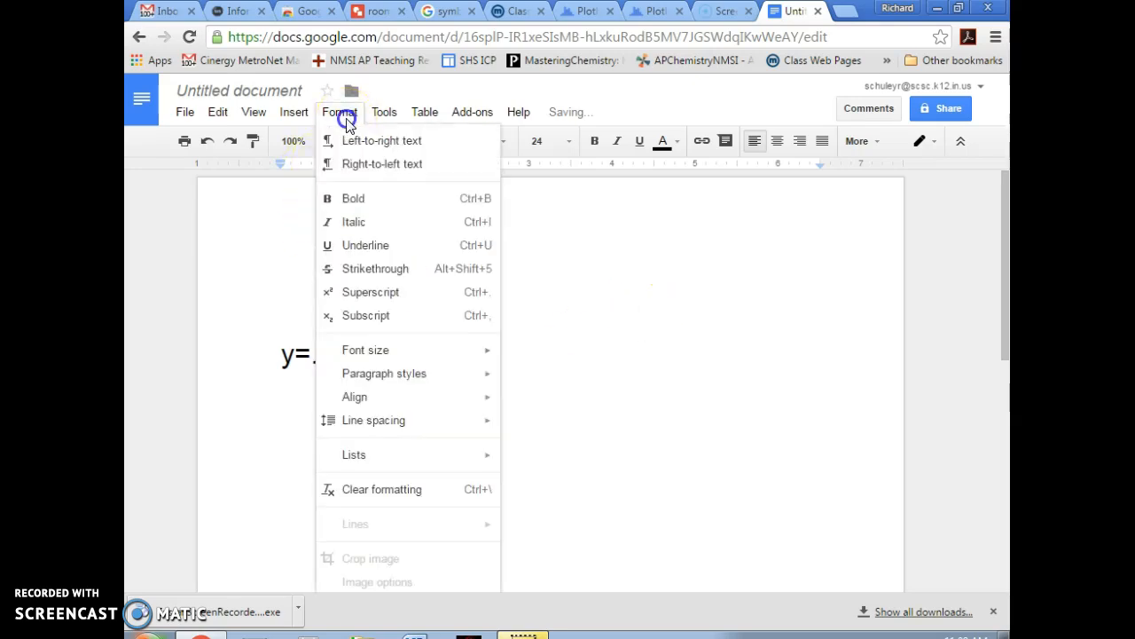
left_click(369, 292)
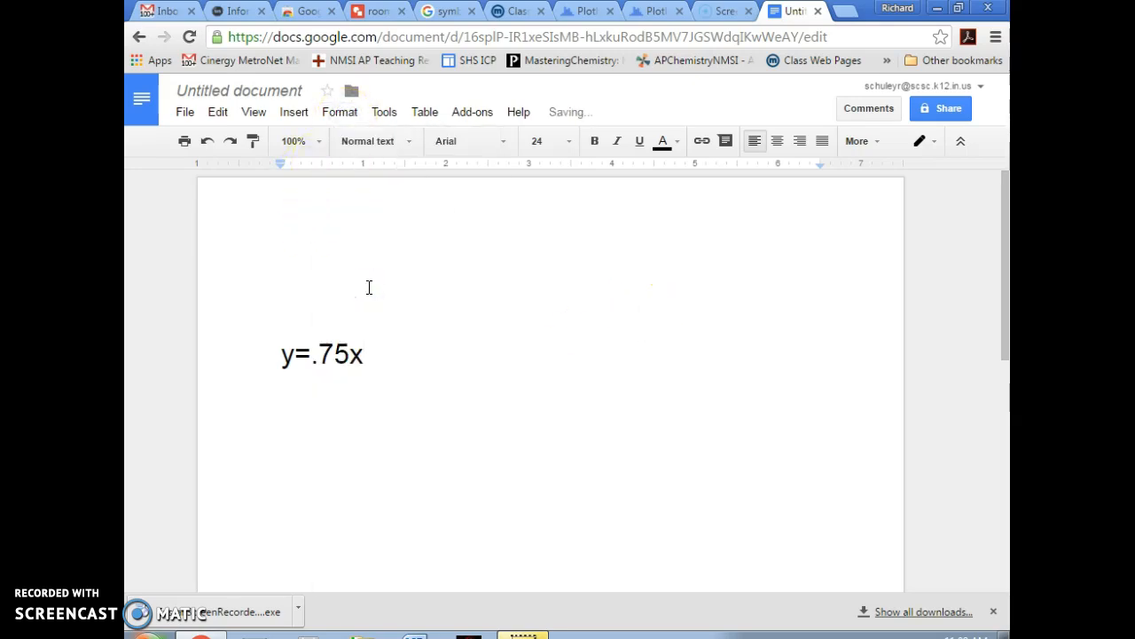
type("-2")
key("Return")
key("Return")
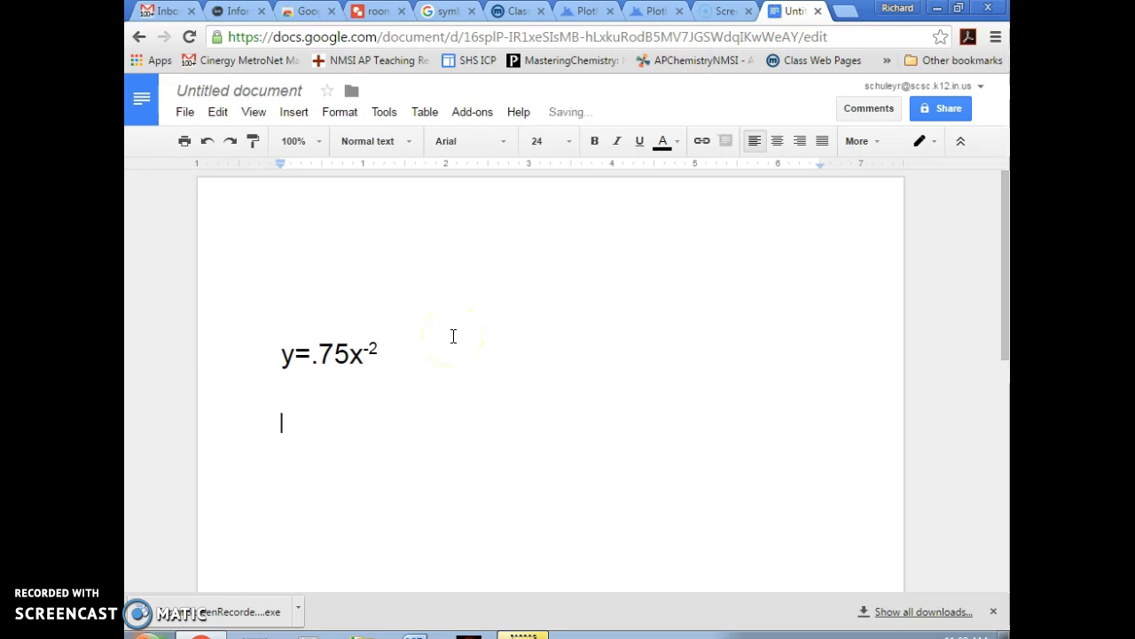
- Try a size-60 second line, remove it, and begin y=.75/x at 24 pt instead
type("y=")
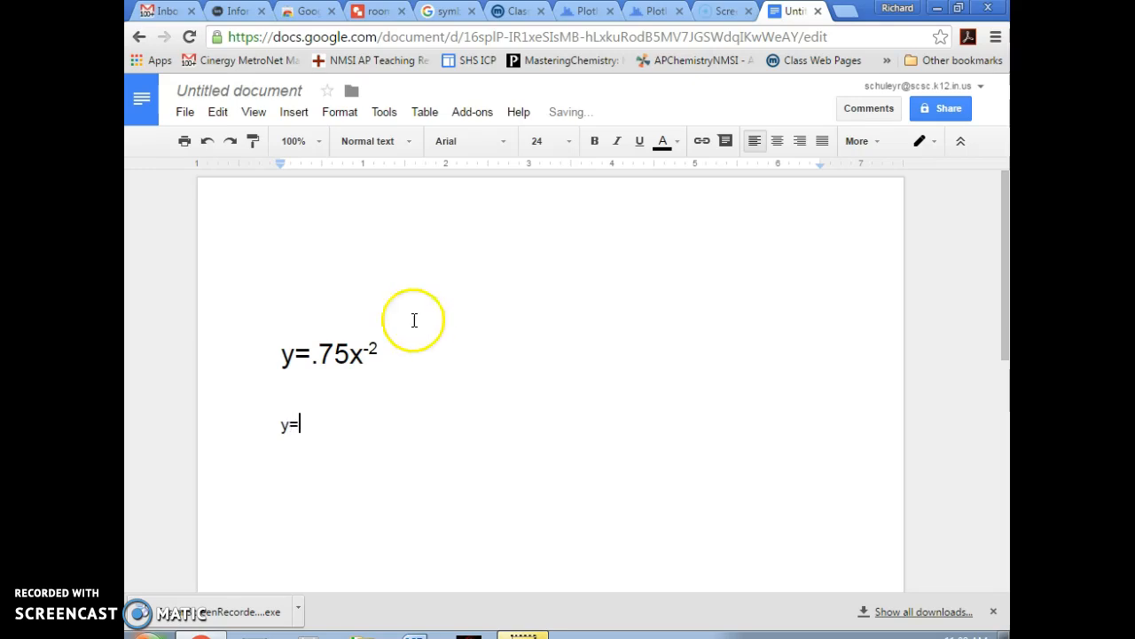
left_click_drag(276, 399, 309, 429)
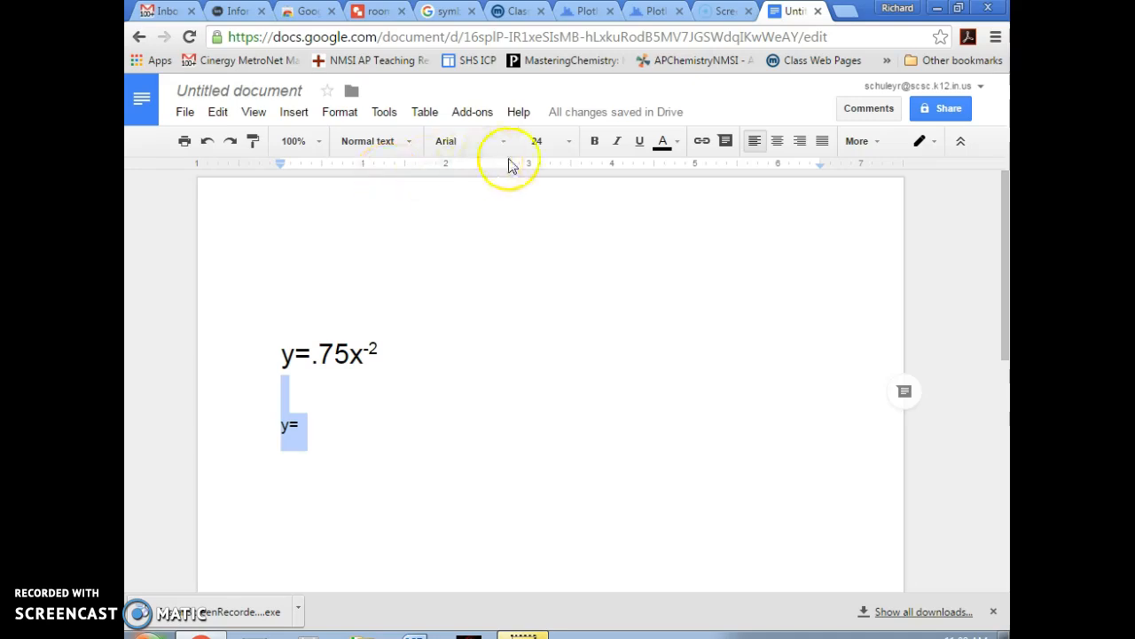
left_click(569, 142)
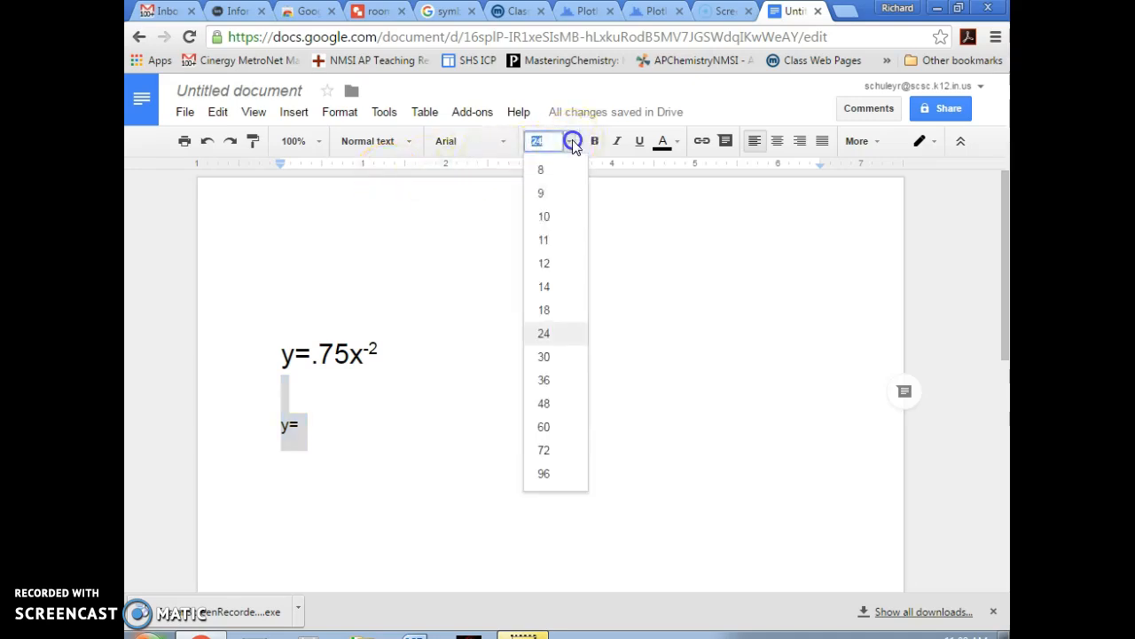
left_click(553, 427)
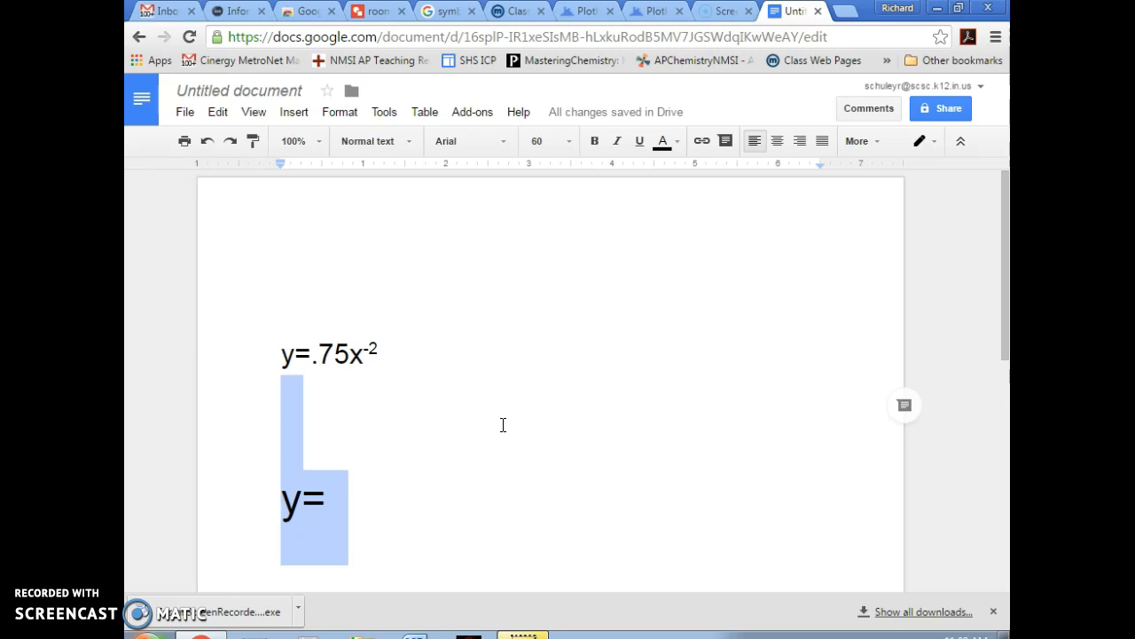
type(".")
key("BackSpace")
key("BackSpace")
key("Return")
key("Return")
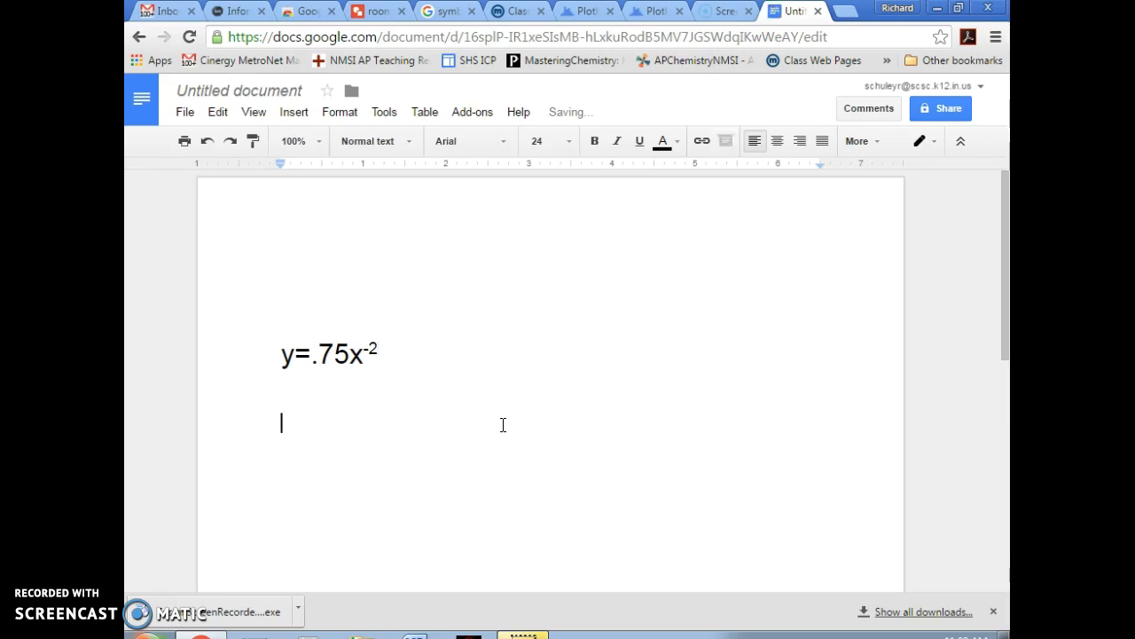
type("y=.75")
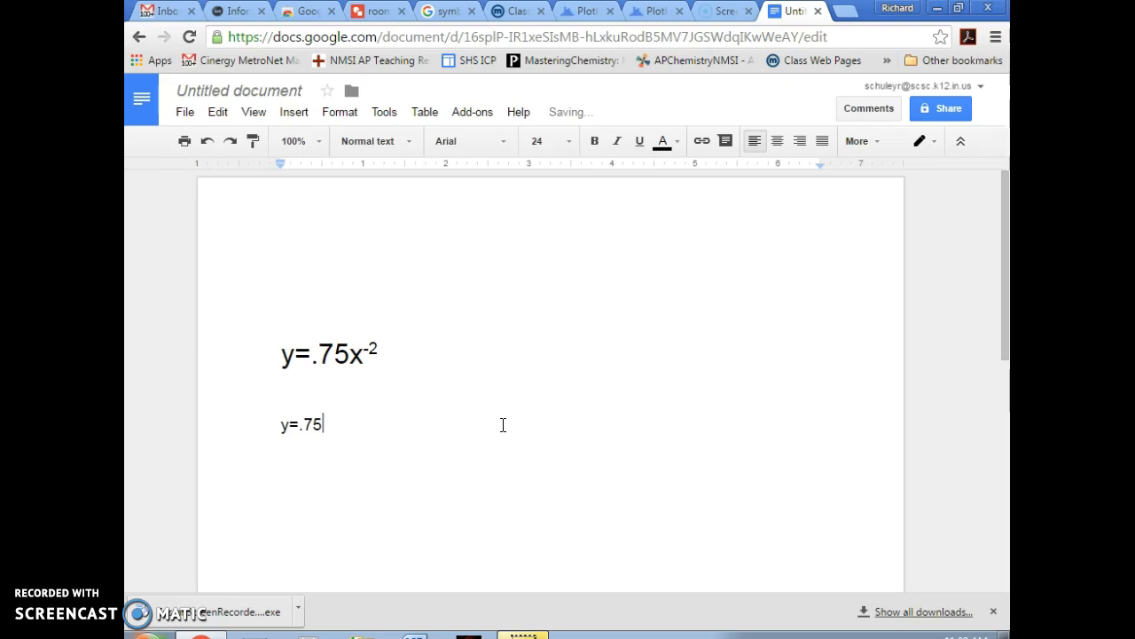
type("/x")
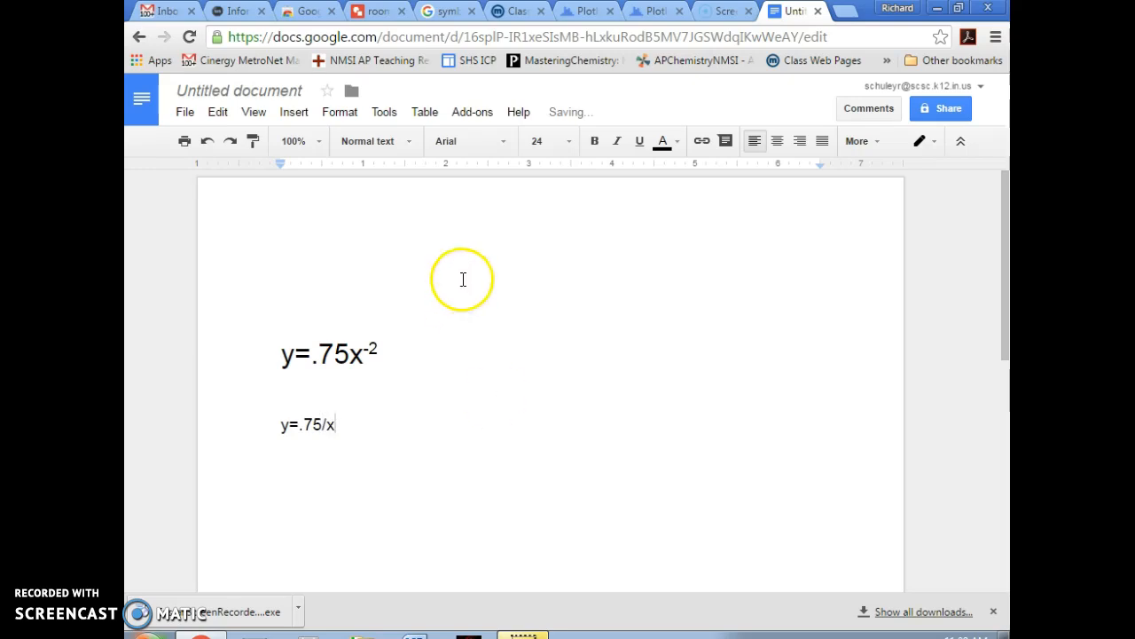
- Attempt a superscript 2 on y=.75/x, then erase the mistyped line, leaving only y=.75x⁻²
left_click(352, 123)
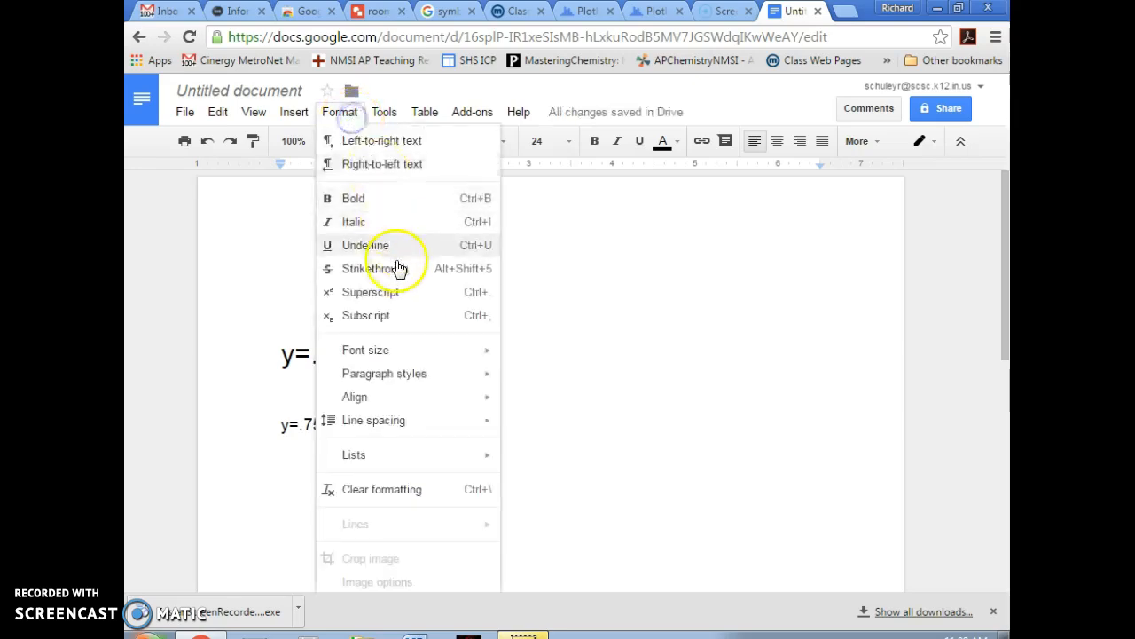
left_click(398, 292)
type("2")
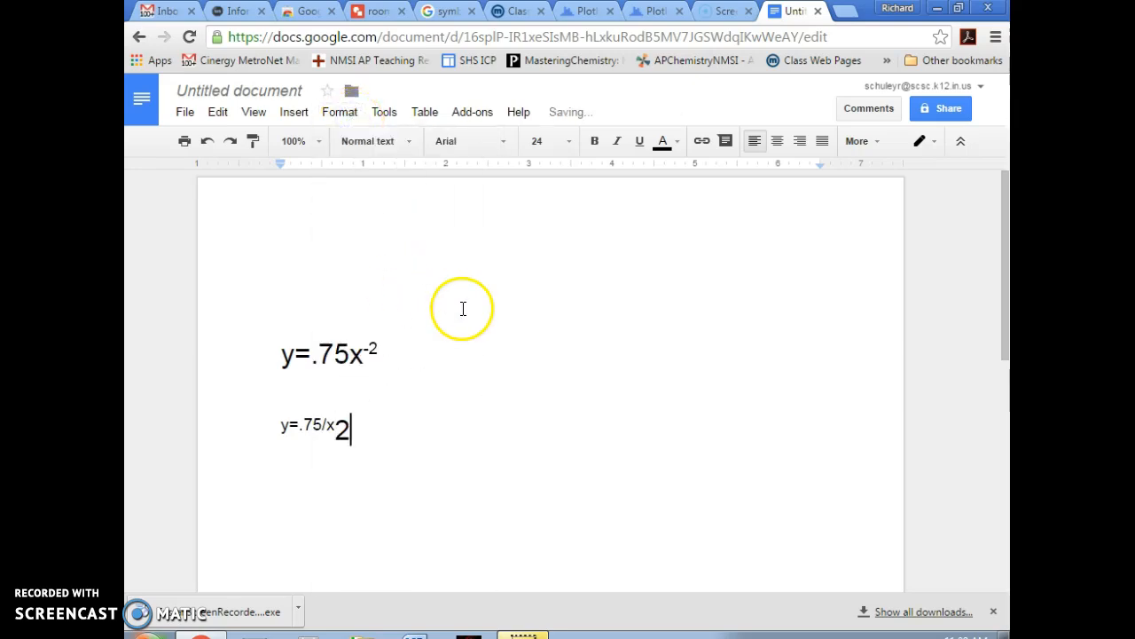
key("BackSpace")
key("BackSpace")
key("BackSpace")
key("BackSpace")
key("BackSpace")
key("BackSpace")
key("BackSpace")
key("BackSpace")
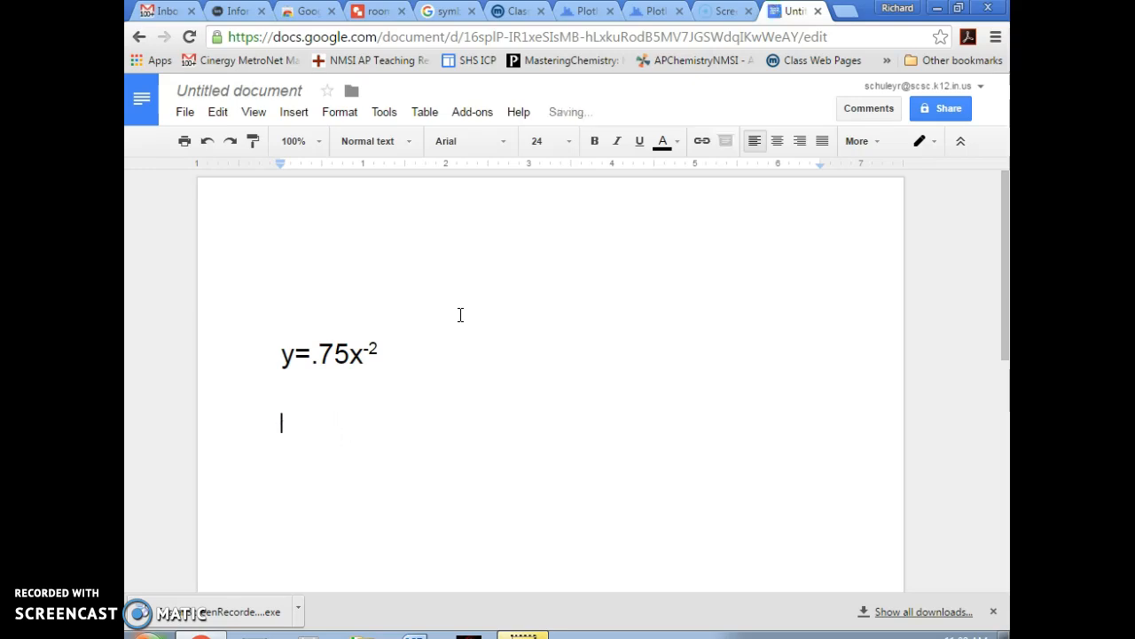
left_click(408, 142)
left_click(408, 141)
left_click(356, 118)
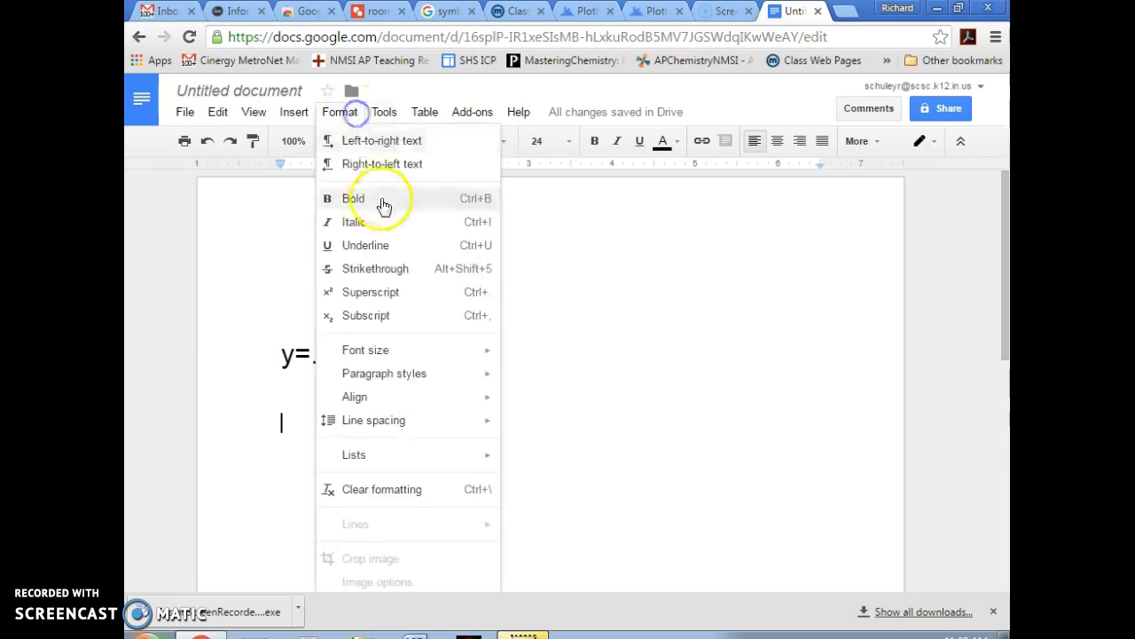
left_click(559, 318)
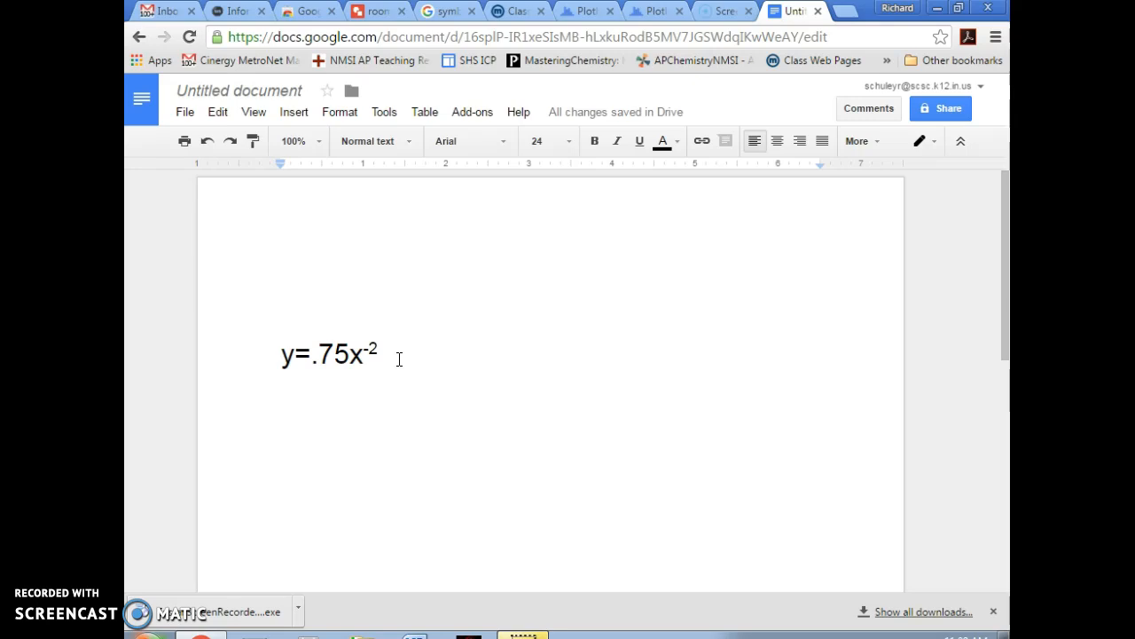
- Type y=.75/x² with a superscript 2 on the line above y=.75x⁻²
type("y=.")
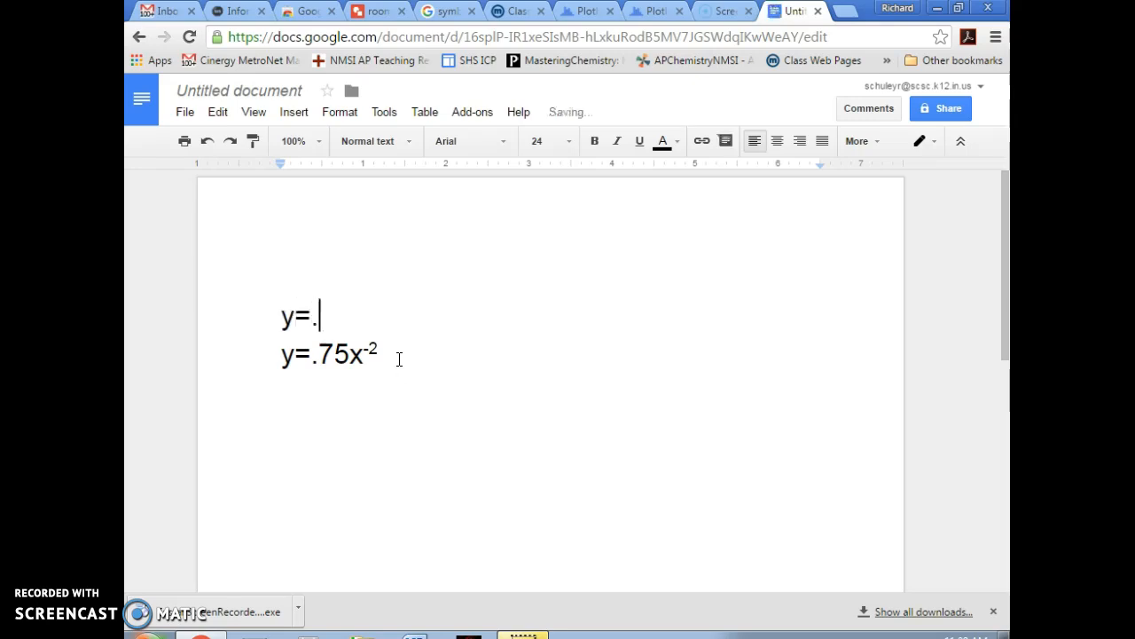
type("75/x")
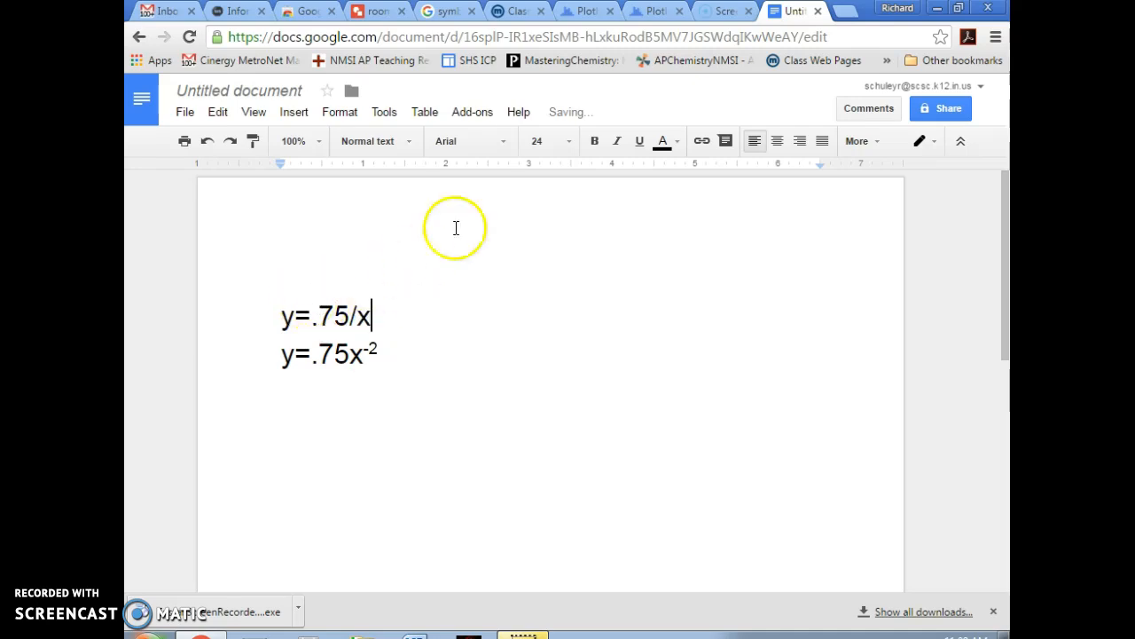
left_click(341, 113)
left_click(387, 294)
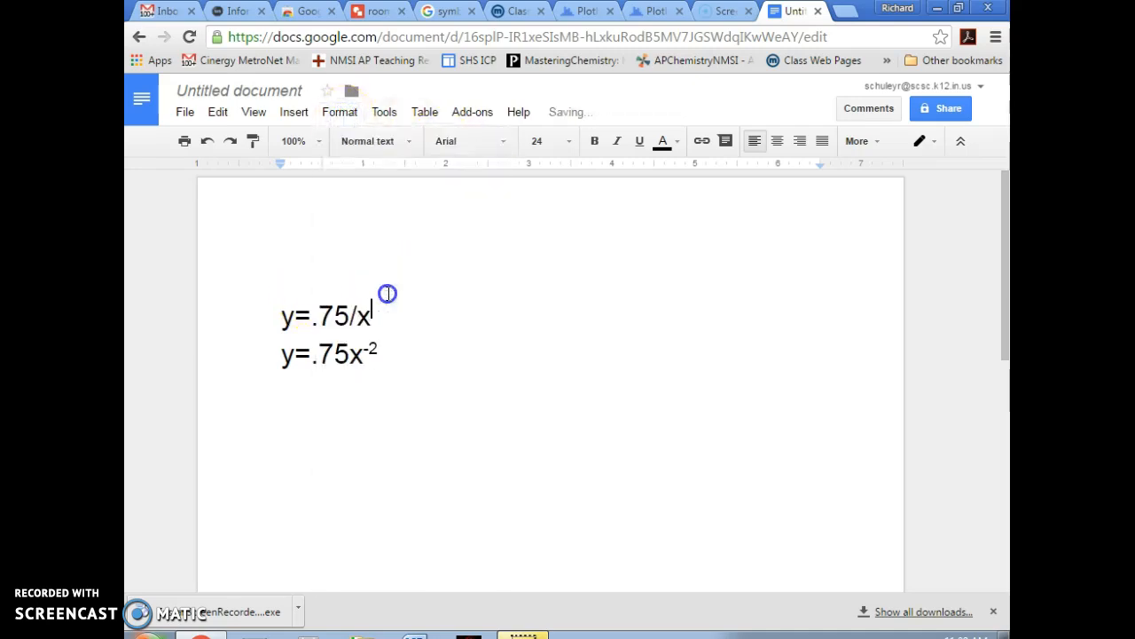
type("2")
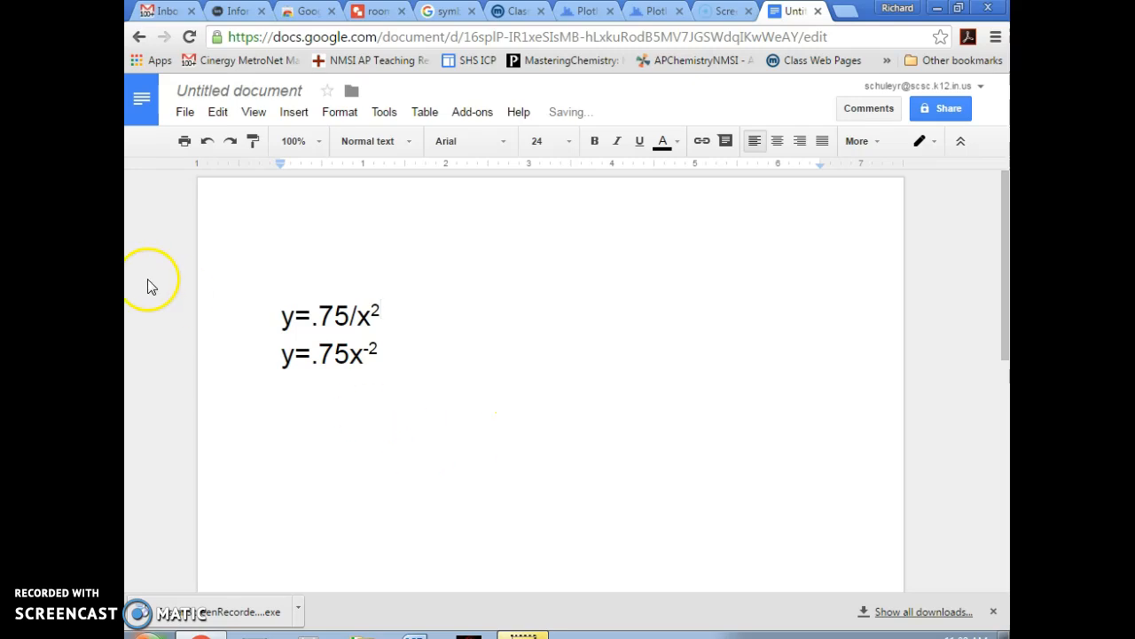